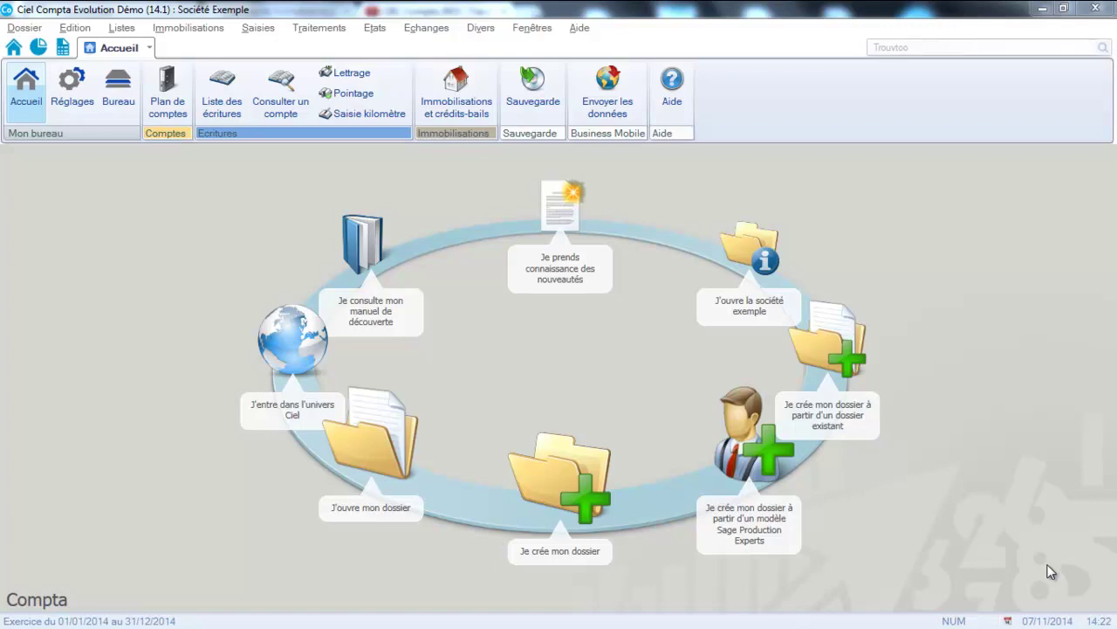
- Open the company's TVA parameters and review the general settings and the list of TVA rates
left_click(25, 28)
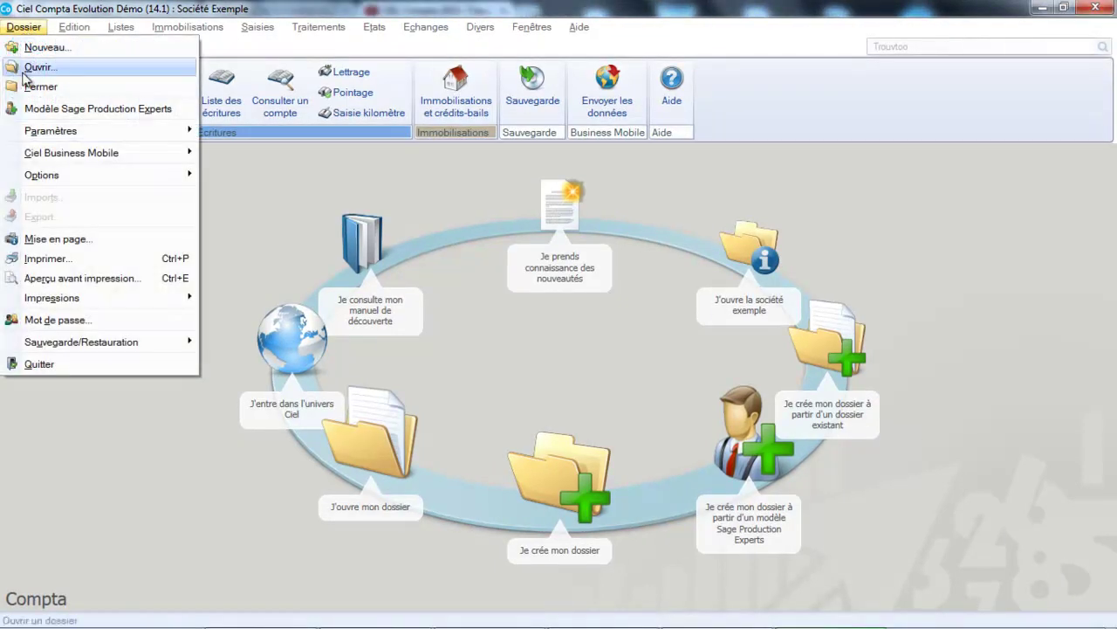
mouse_move(30, 133)
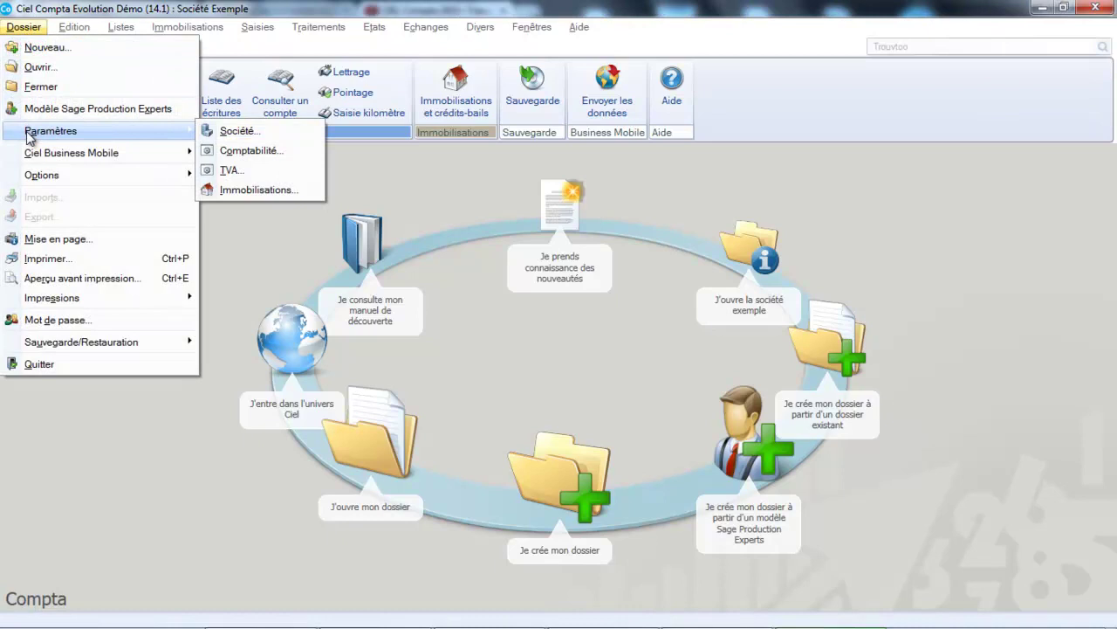
left_click(229, 170)
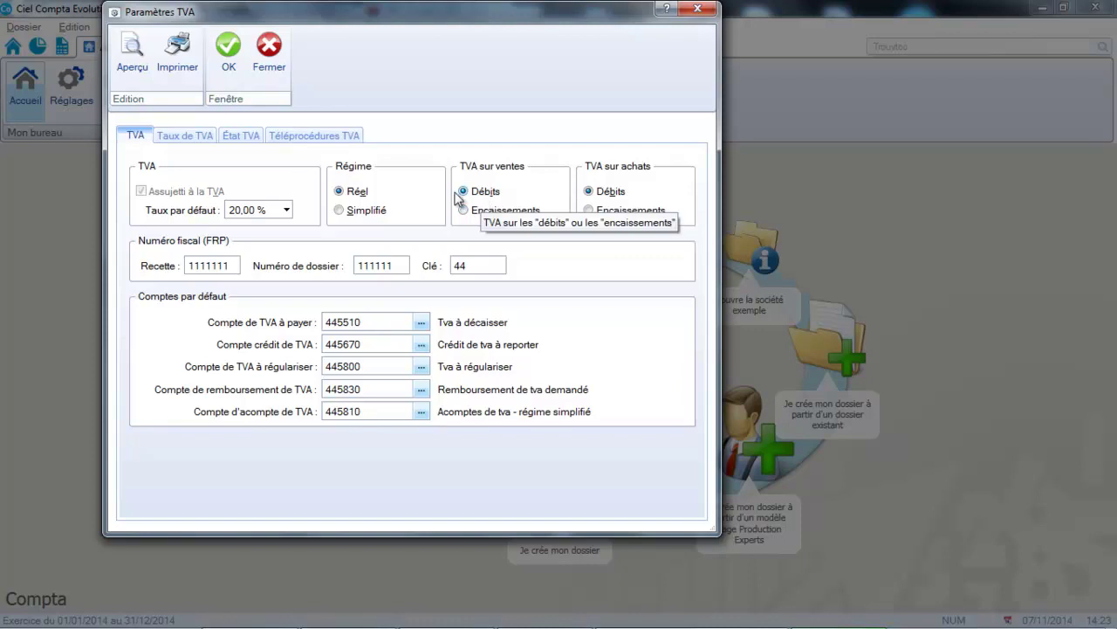
left_click(174, 137)
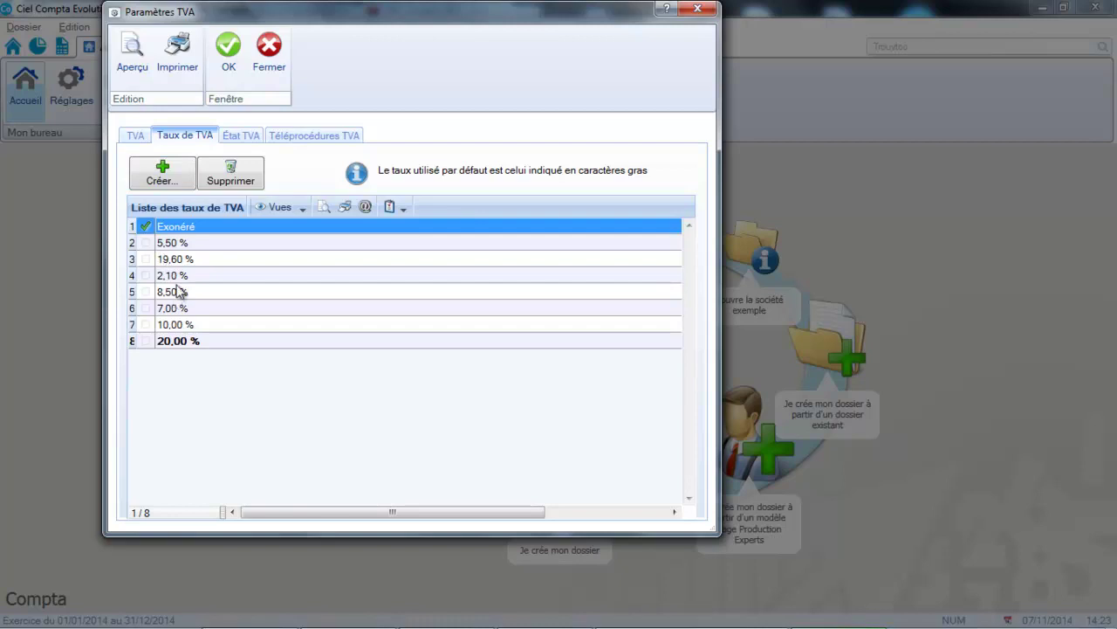
- Examine the account roots assigned in the État TVA table, from the taxable operations through the TVA brute lines
left_click(245, 140)
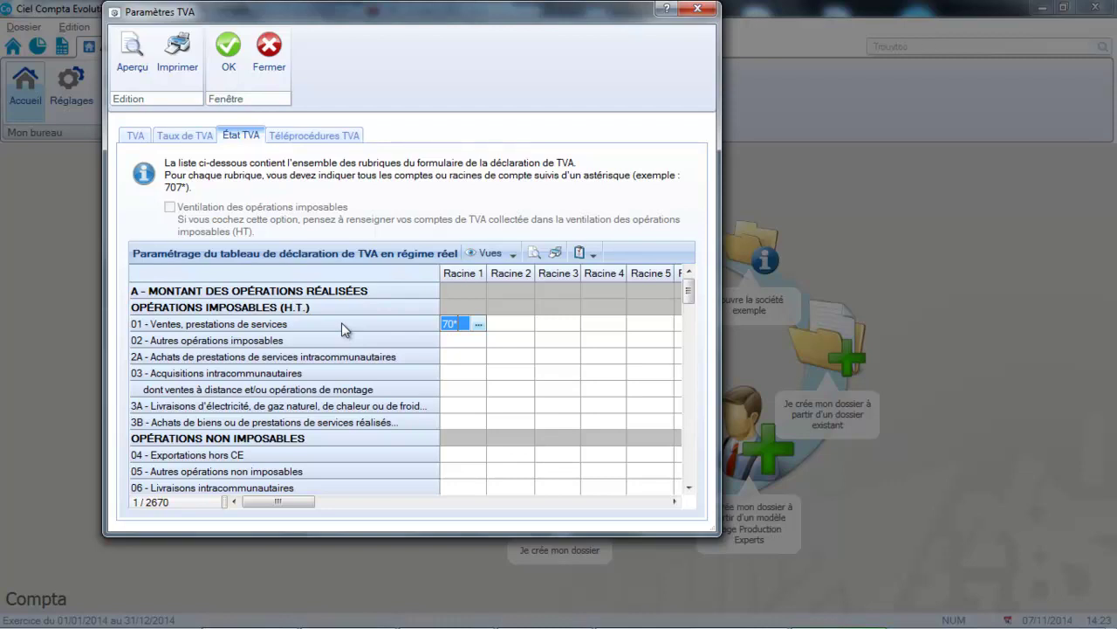
left_click(689, 291)
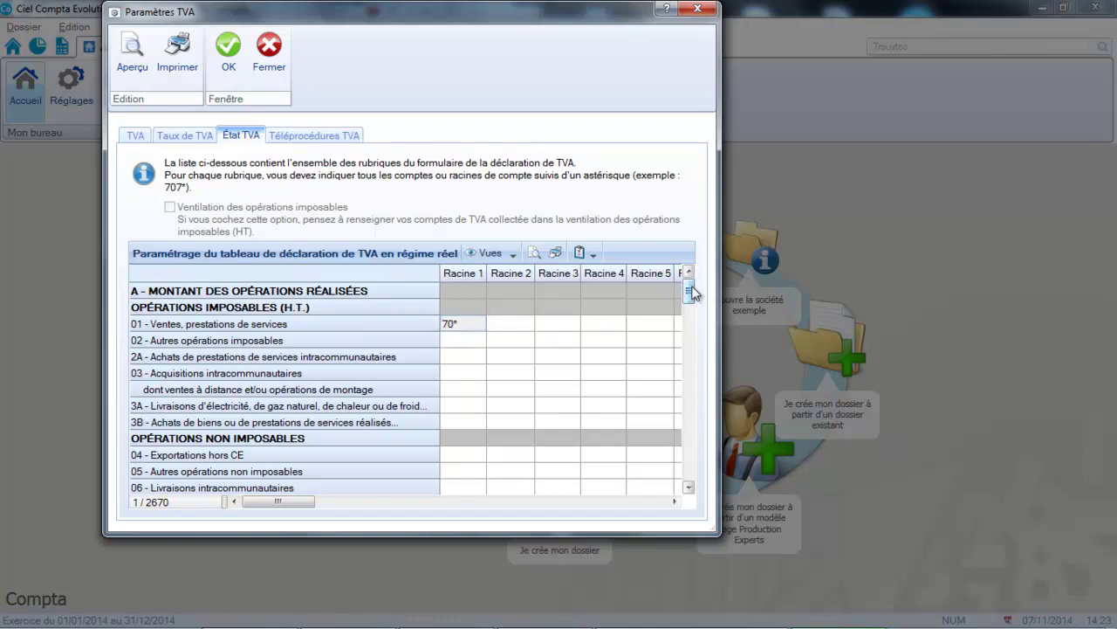
left_click_drag(689, 293, 687, 325)
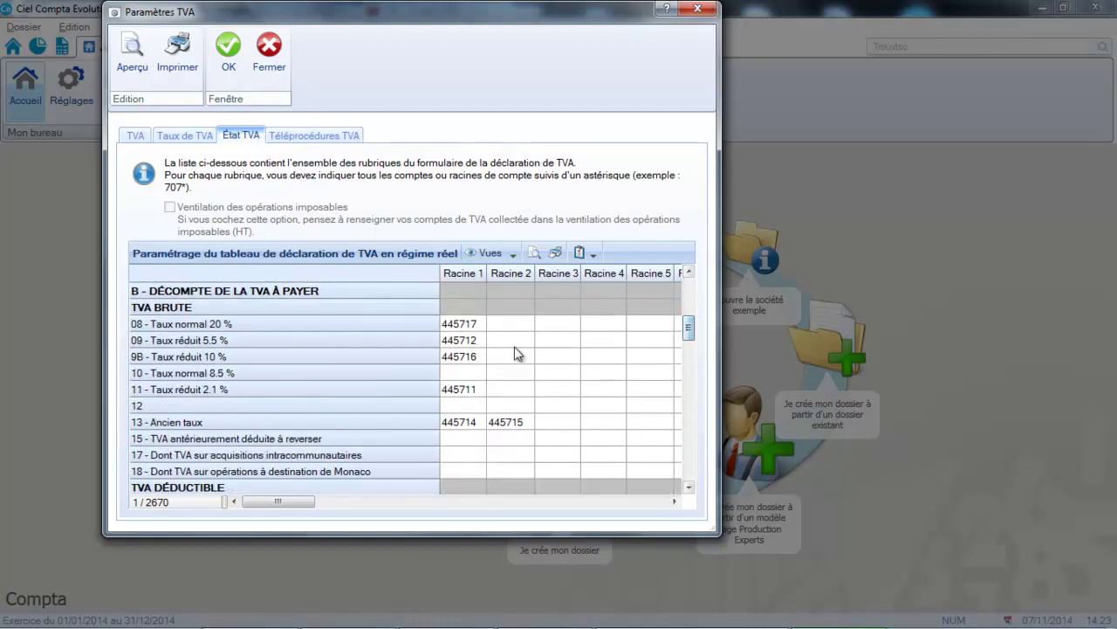
- Look up the account assigned to line 08 - Taux normal 20 % without changing it, and review the TVA déductible roots
left_click(457, 327)
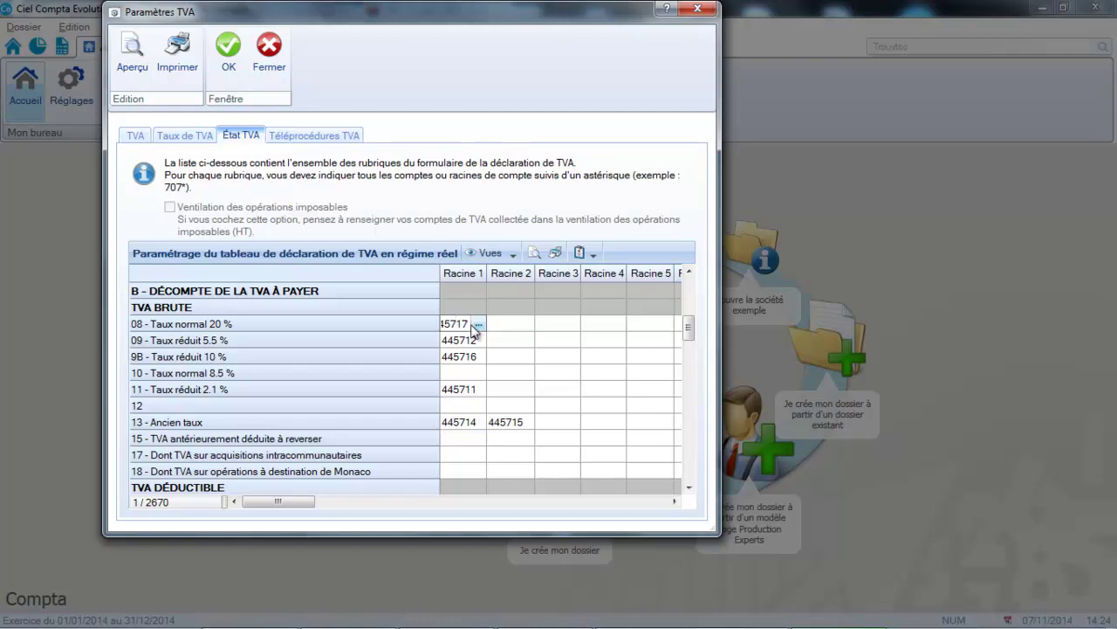
left_click(479, 323)
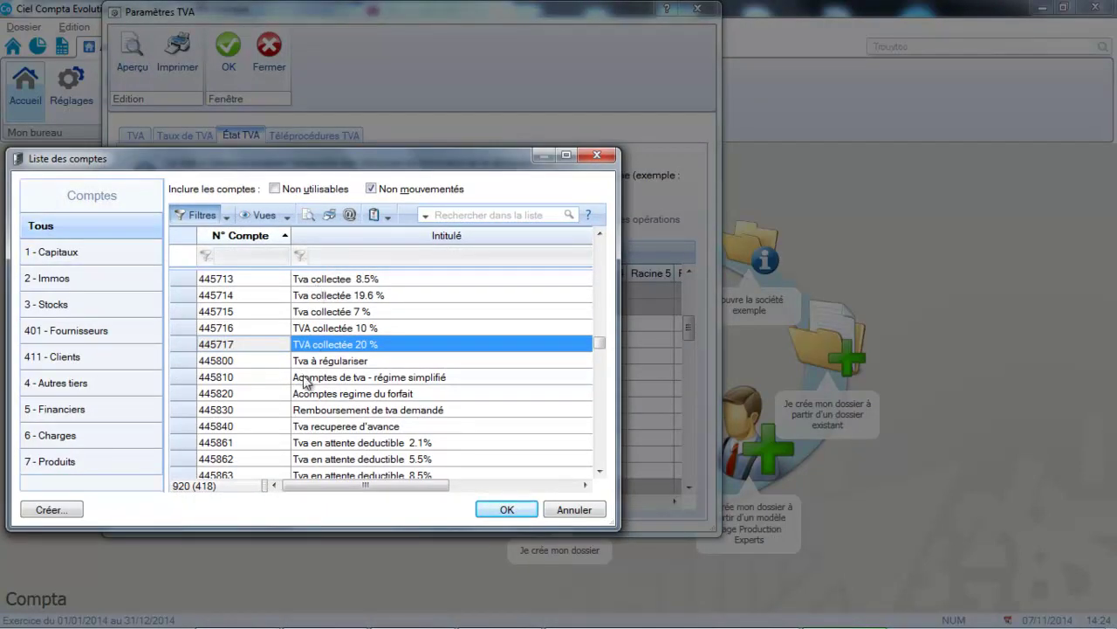
left_click(575, 509)
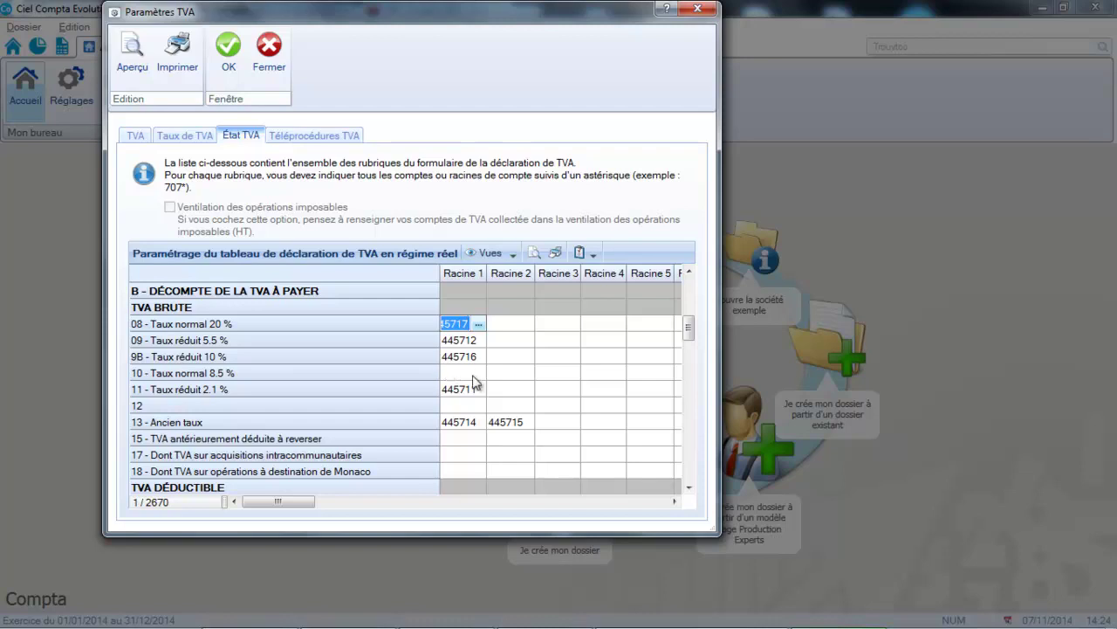
left_click(689, 327)
left_click_drag(689, 327, 689, 347)
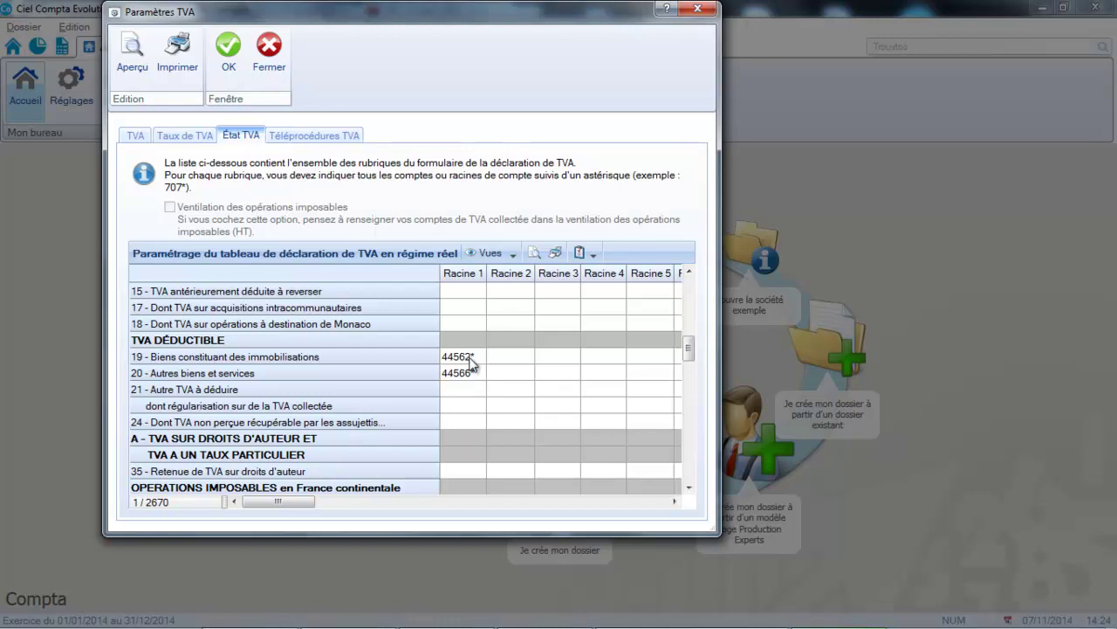
- Enable and disable again the DGFiP télédéclaration subscription option in the Téléprocédures TVA settings, and validate the TVA parameters
left_click(298, 138)
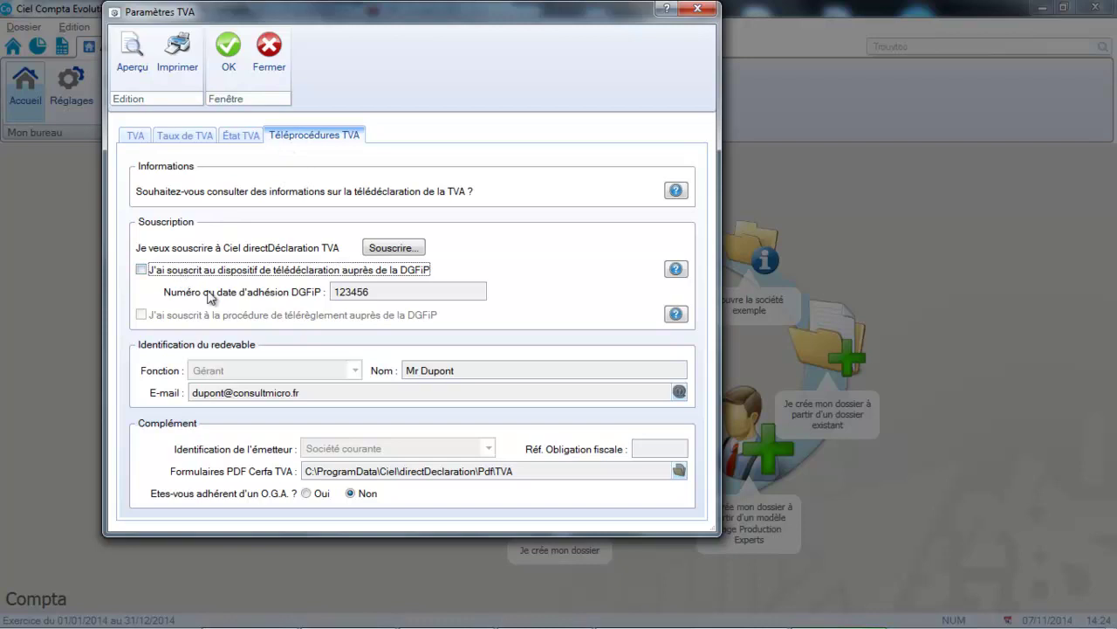
left_click(144, 271)
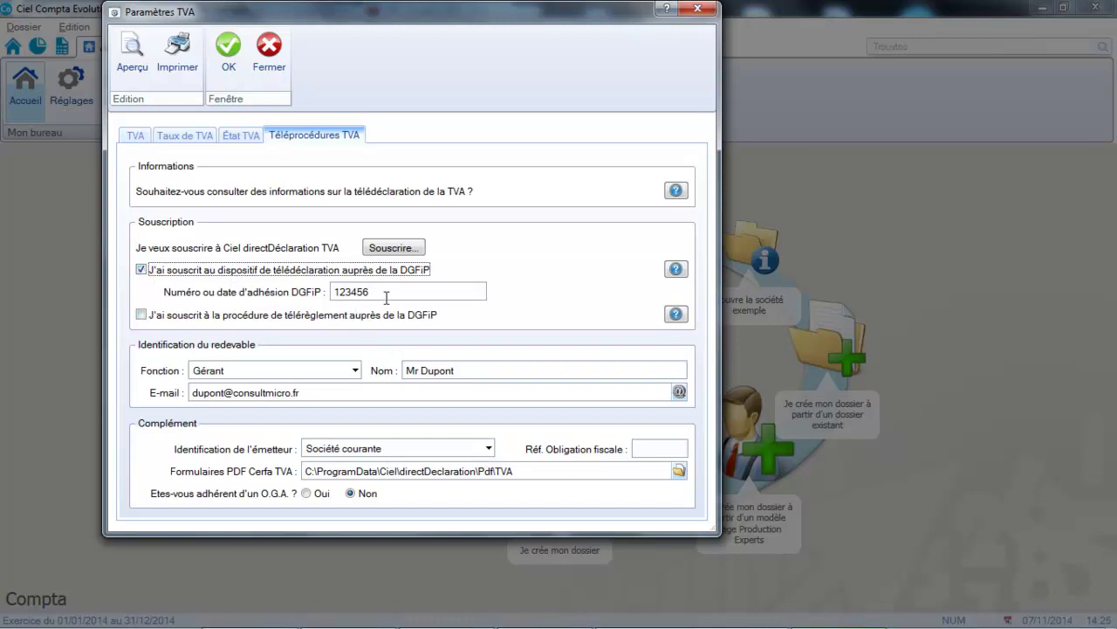
key("Tab")
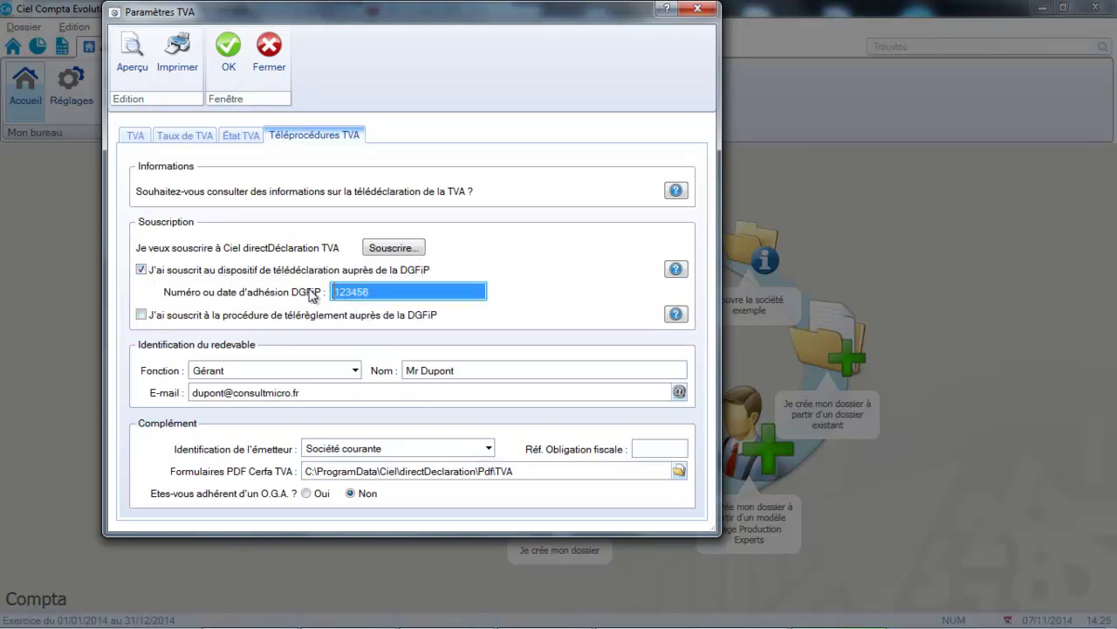
left_click(142, 272)
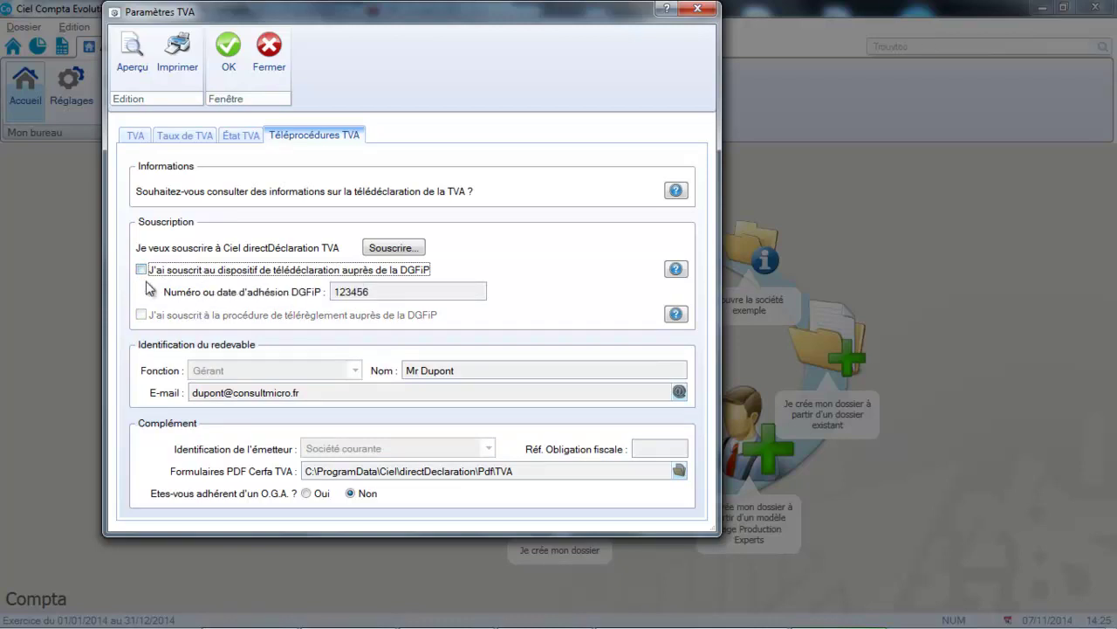
left_click(229, 54)
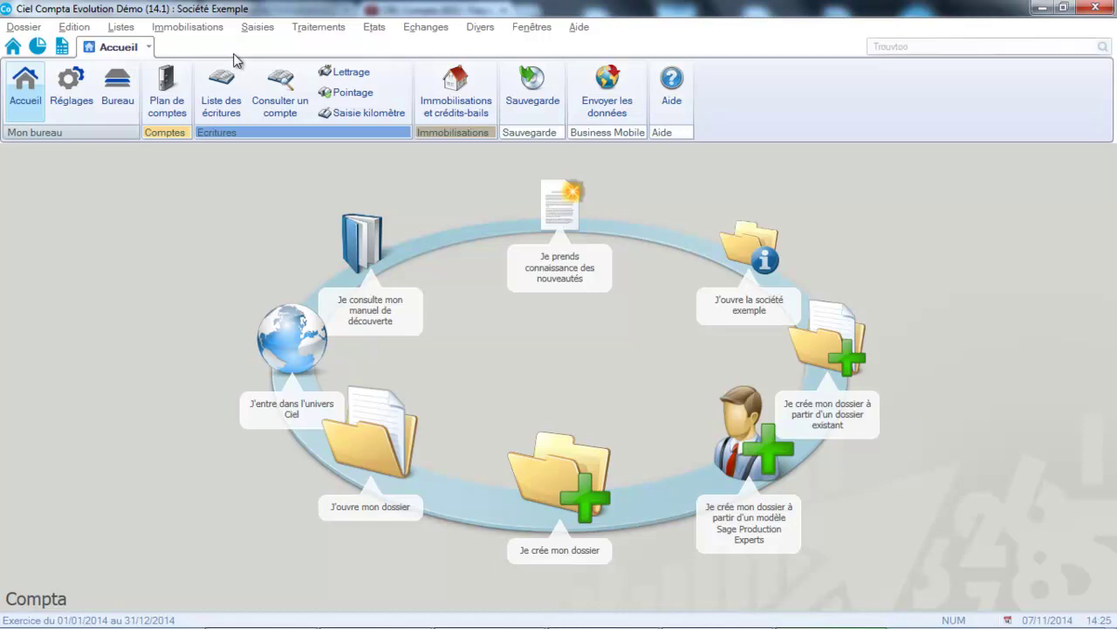
- Generate the preparatory TVA statement (état préparatoire) for November 2014 with the TVA processing assistant
left_click(324, 29)
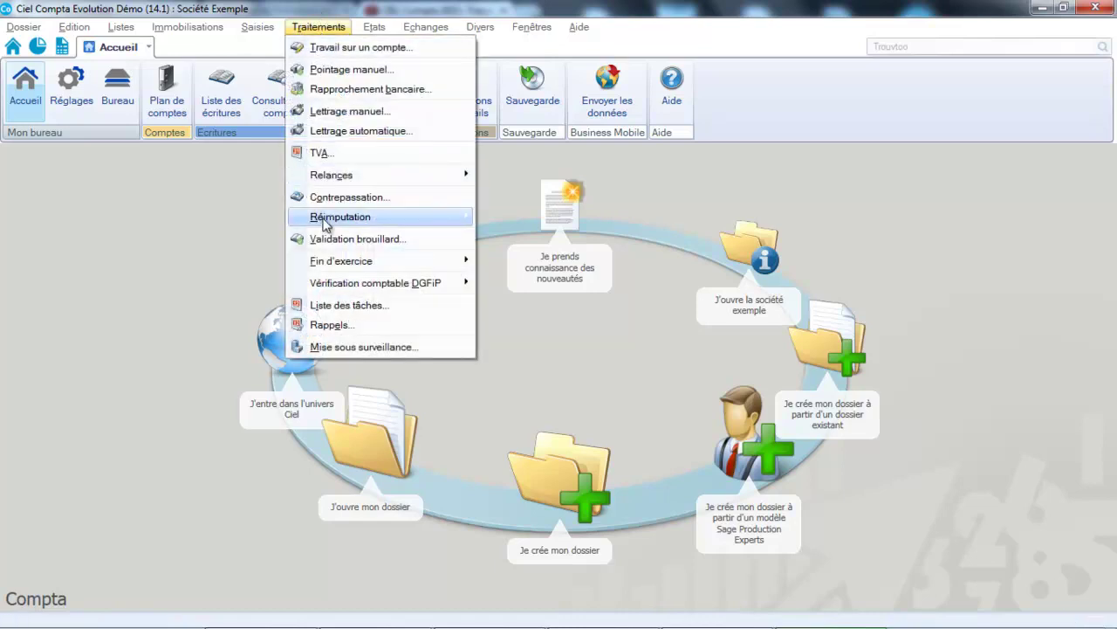
left_click(353, 163)
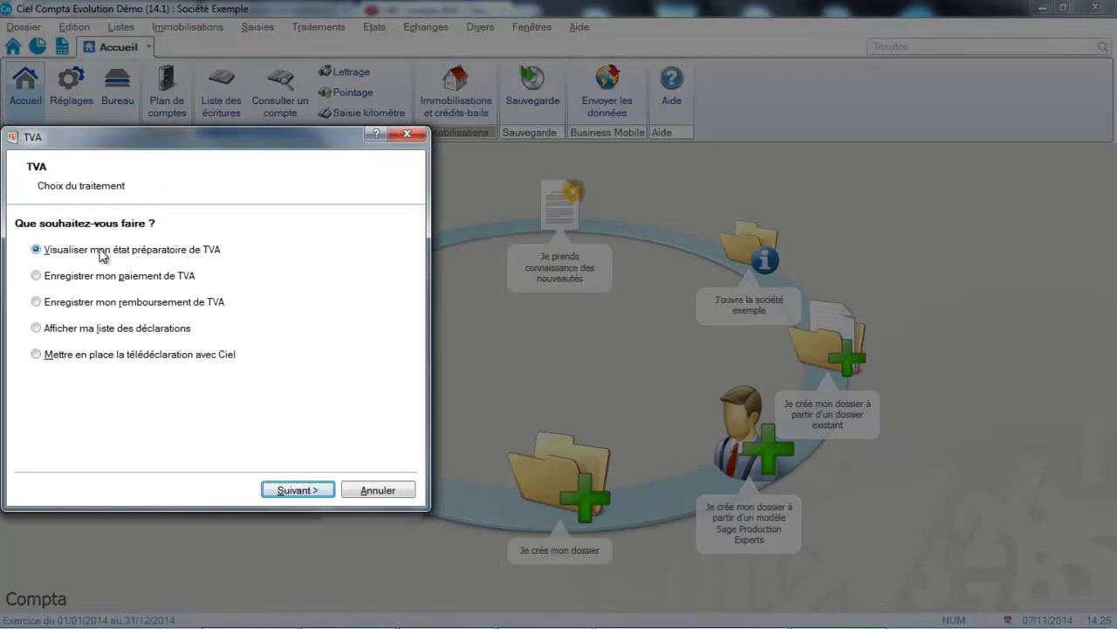
left_click(282, 494)
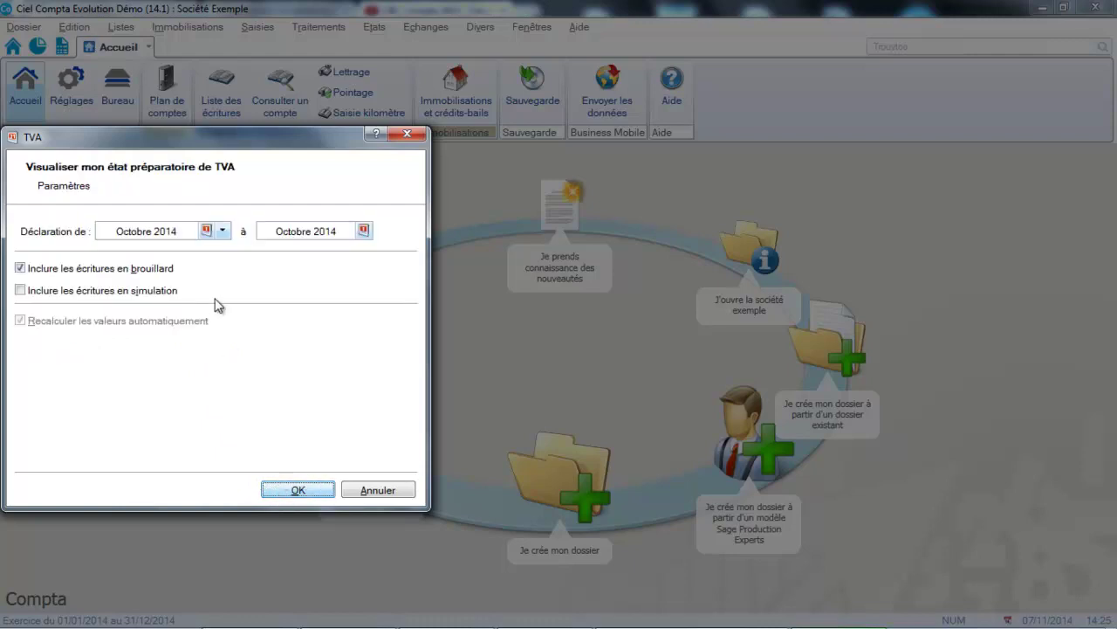
left_click(204, 234)
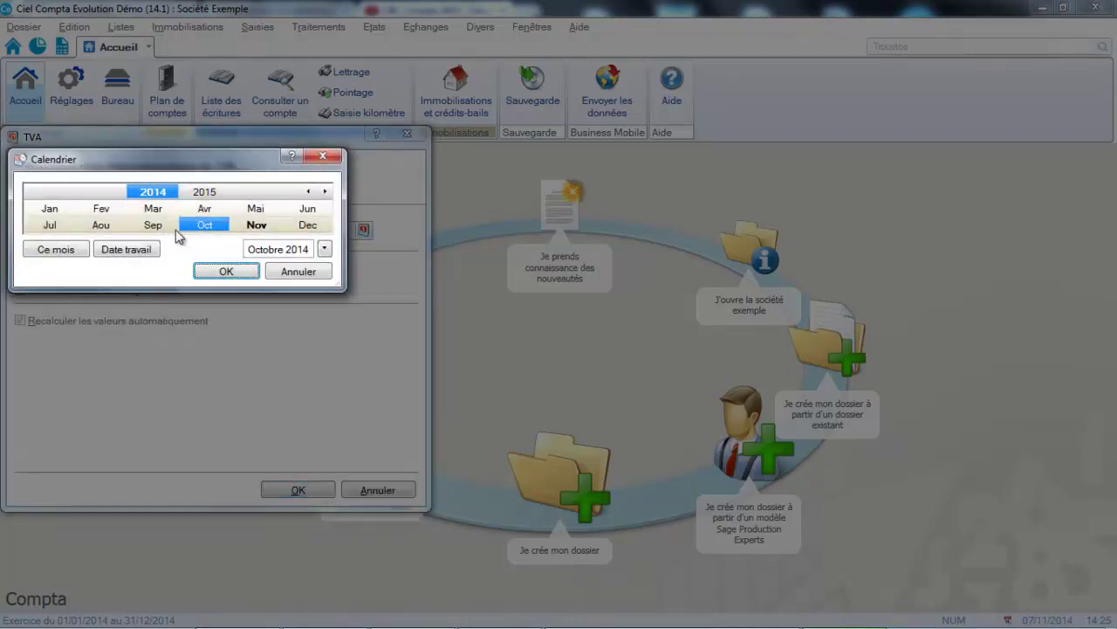
left_click(257, 225)
left_click(226, 270)
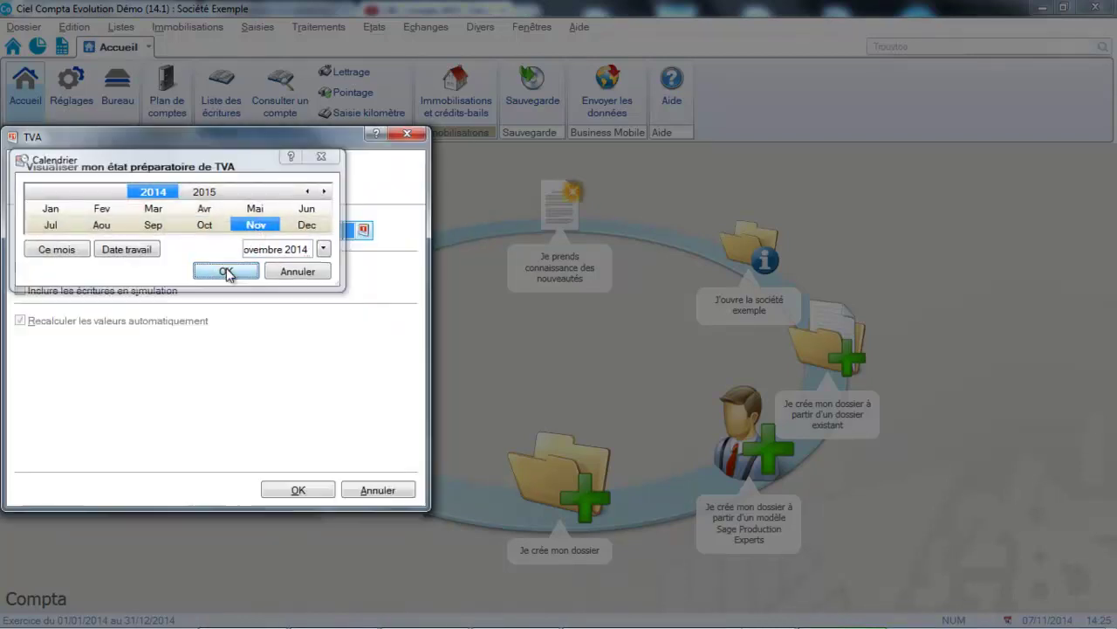
left_click(297, 490)
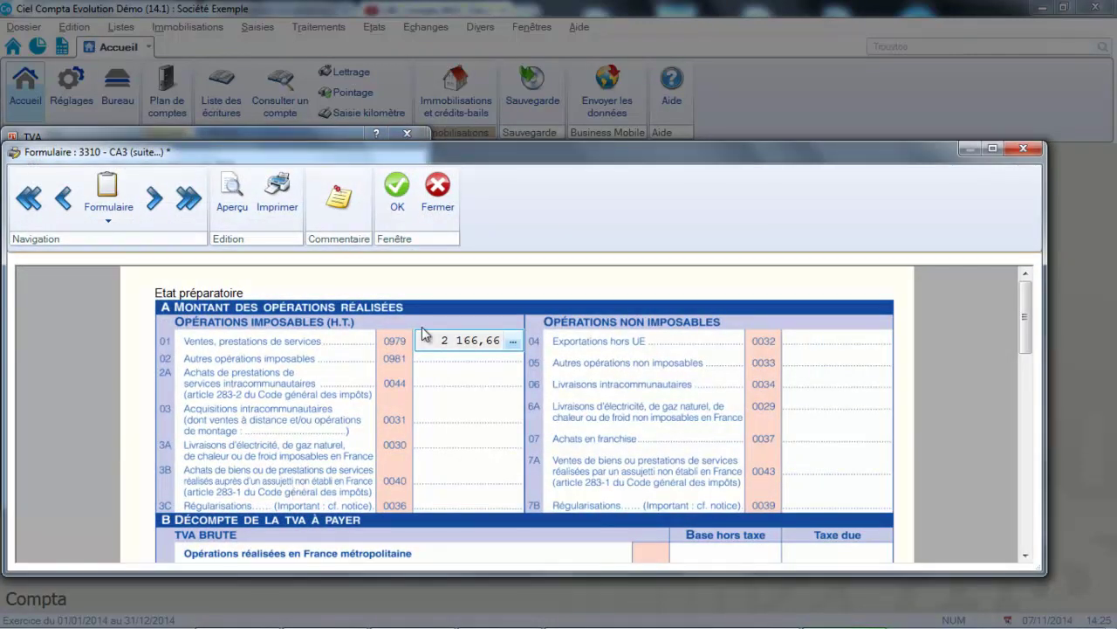
- Maximize the CA3 form and check the accounting entries behind line 01, Ventes, prestations de services
left_click(993, 149)
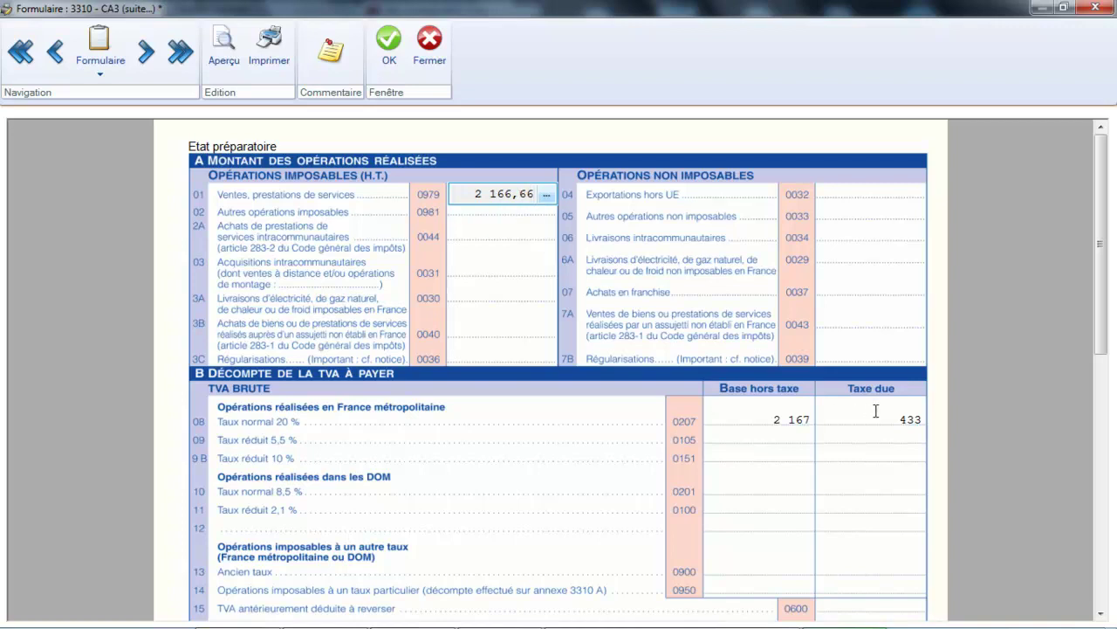
left_click(546, 197)
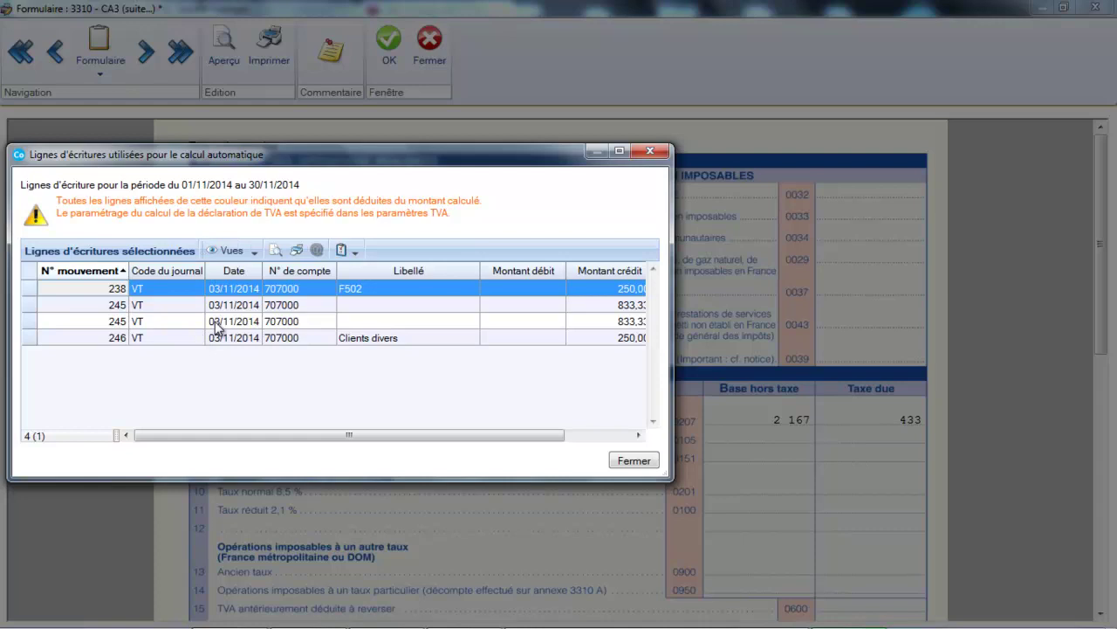
left_click(632, 461)
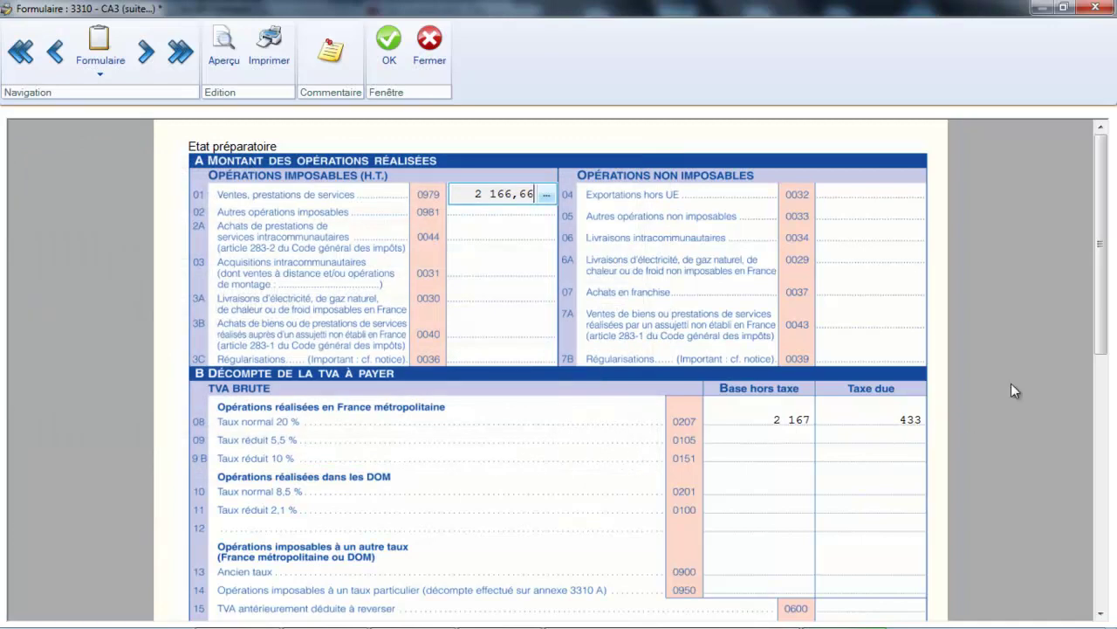
- Check the accounting entries behind the deductible TVA on line 20, Autres biens et services
left_click_drag(1110, 291, 1116, 465)
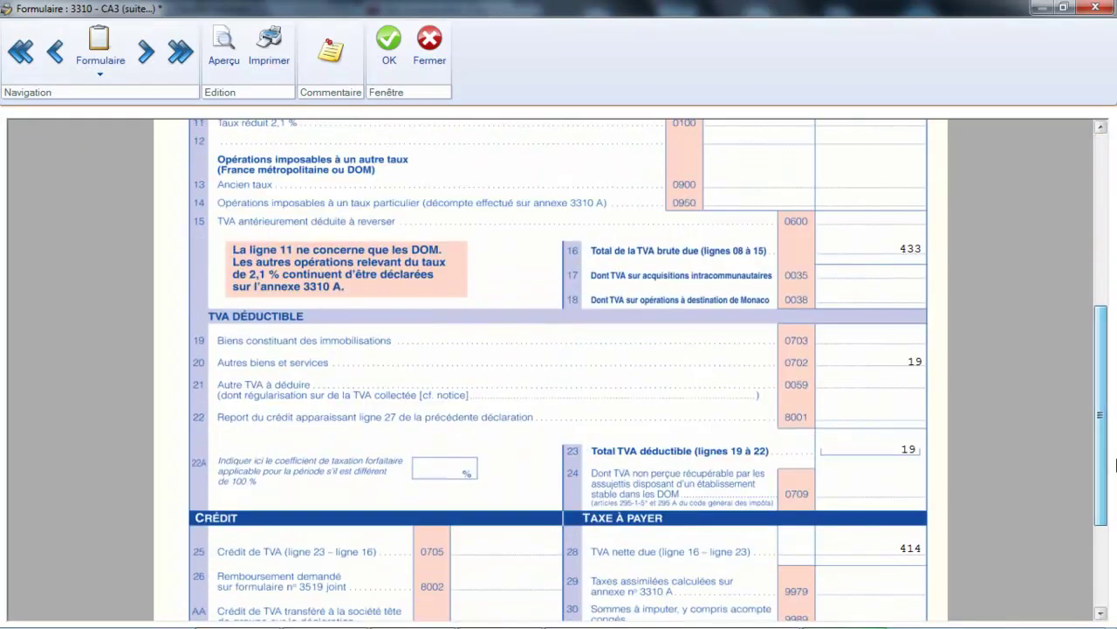
left_click(918, 368)
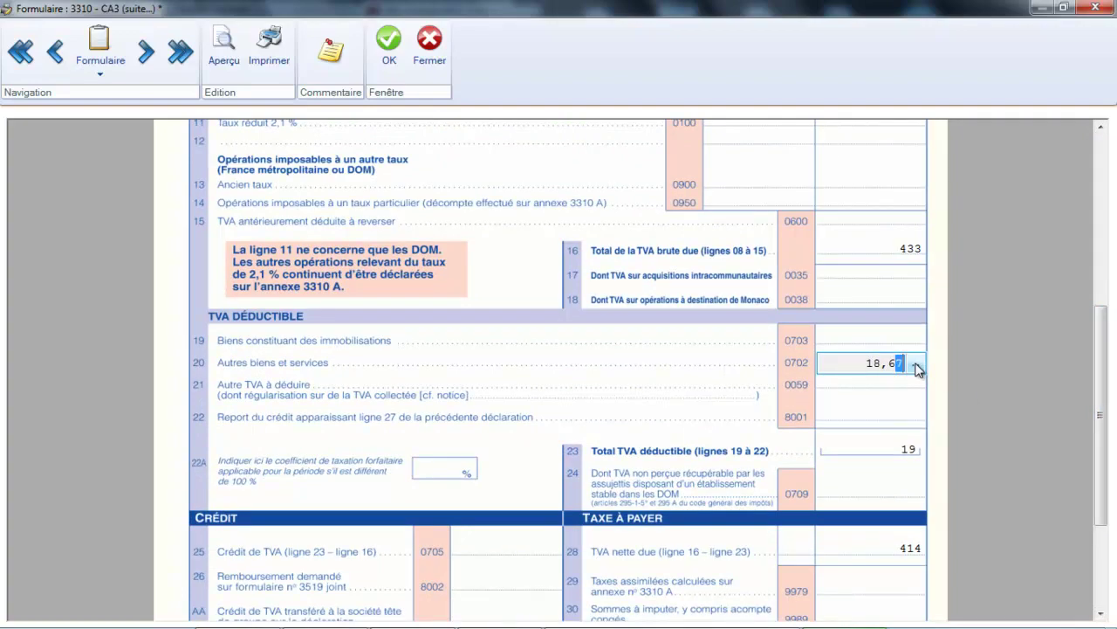
left_click(915, 365)
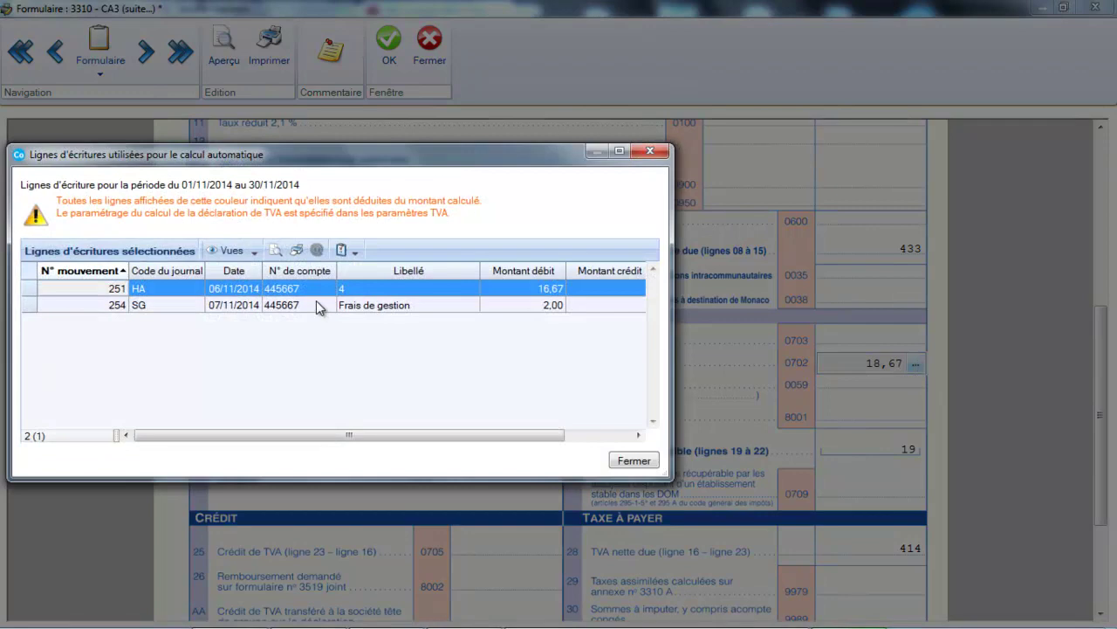
left_click(627, 466)
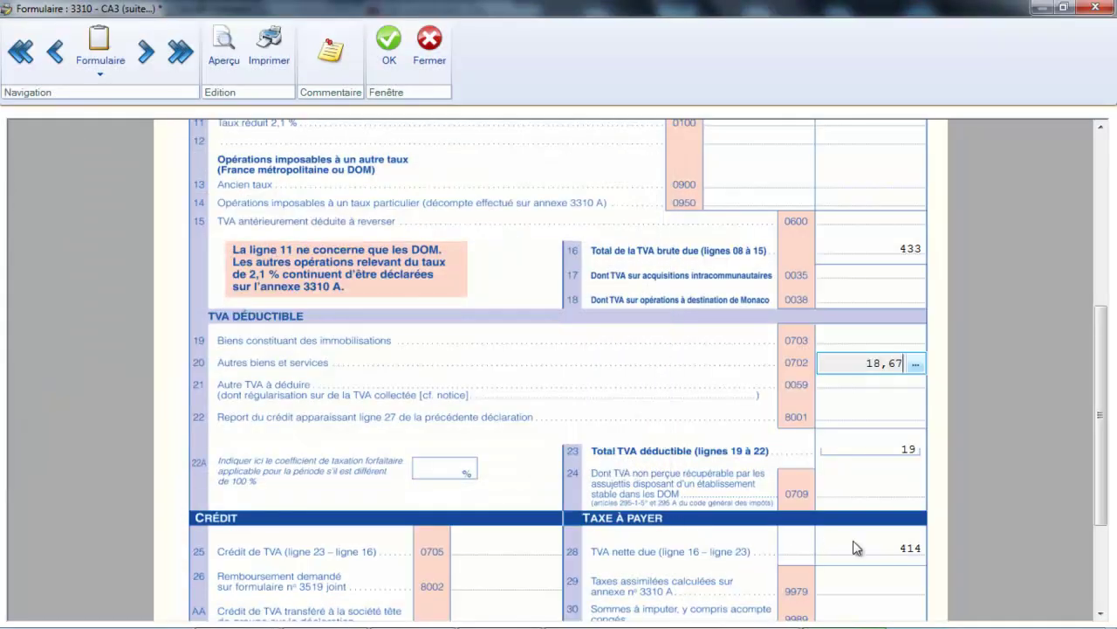
- Review the tax payable section of the CA3 and both pages of the 3310-A annex
left_click_drag(1100, 456, 1100, 535)
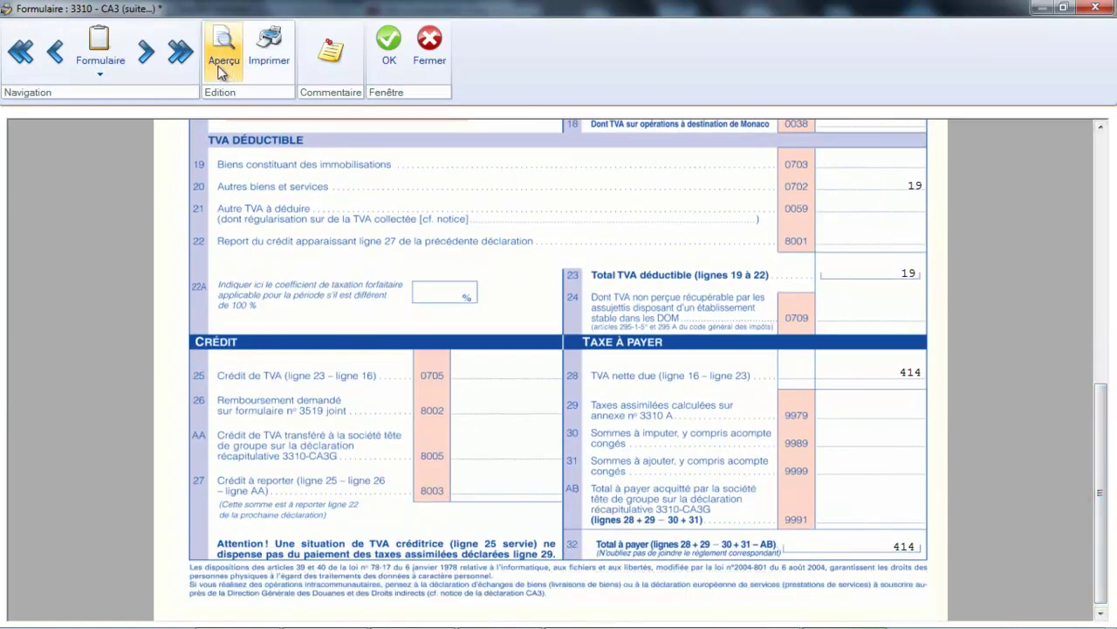
left_click(147, 57)
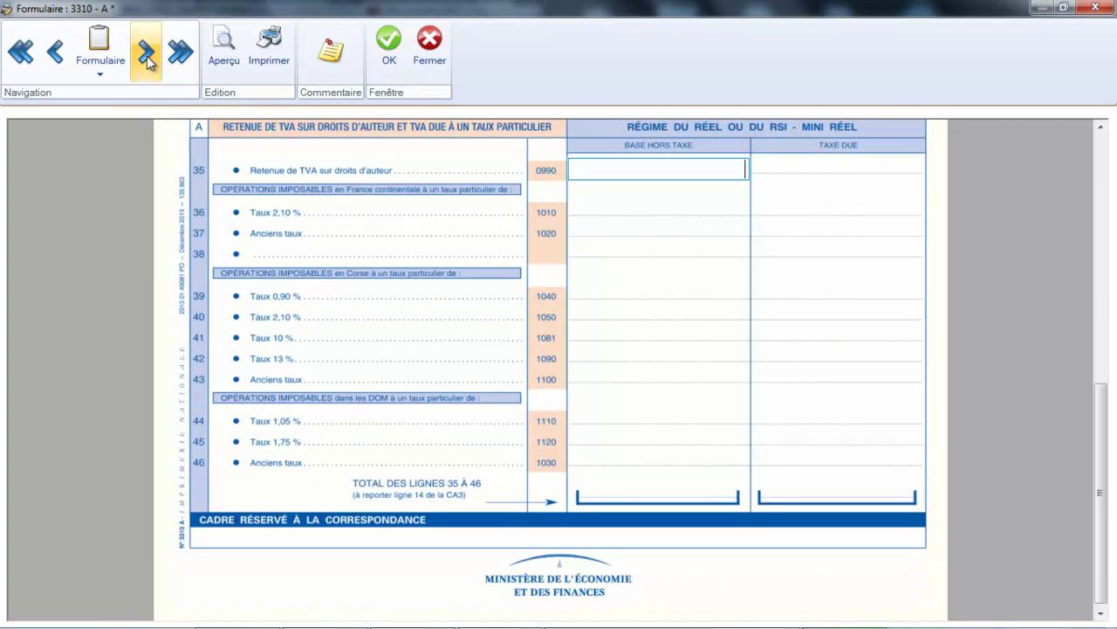
left_click(147, 57)
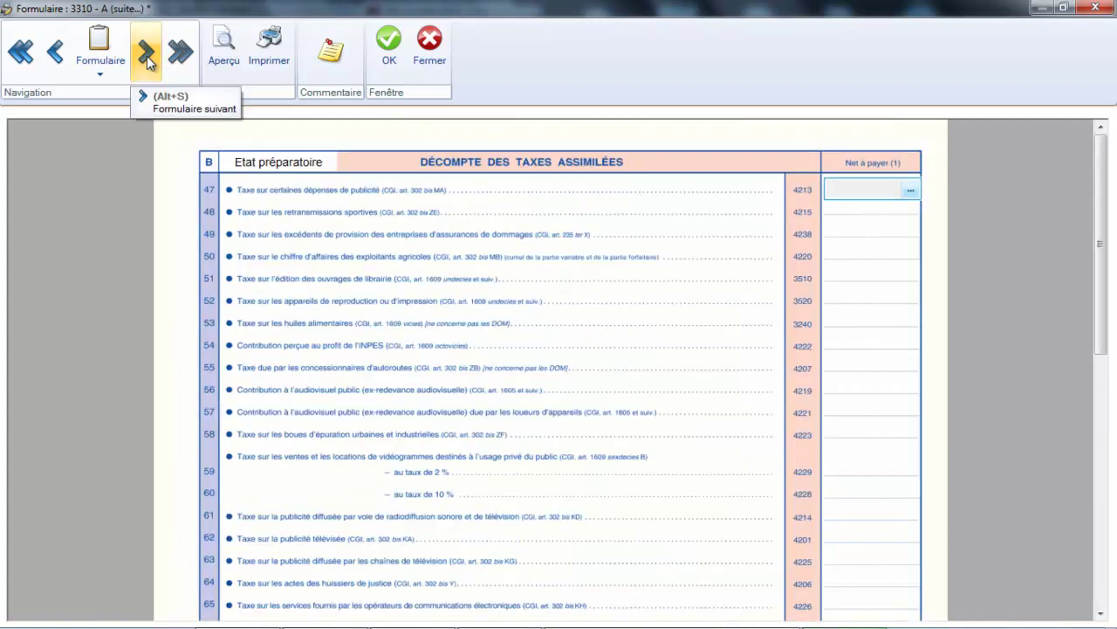
- Preview the printed TVA declaration and look through its first and second pages
left_click(223, 48)
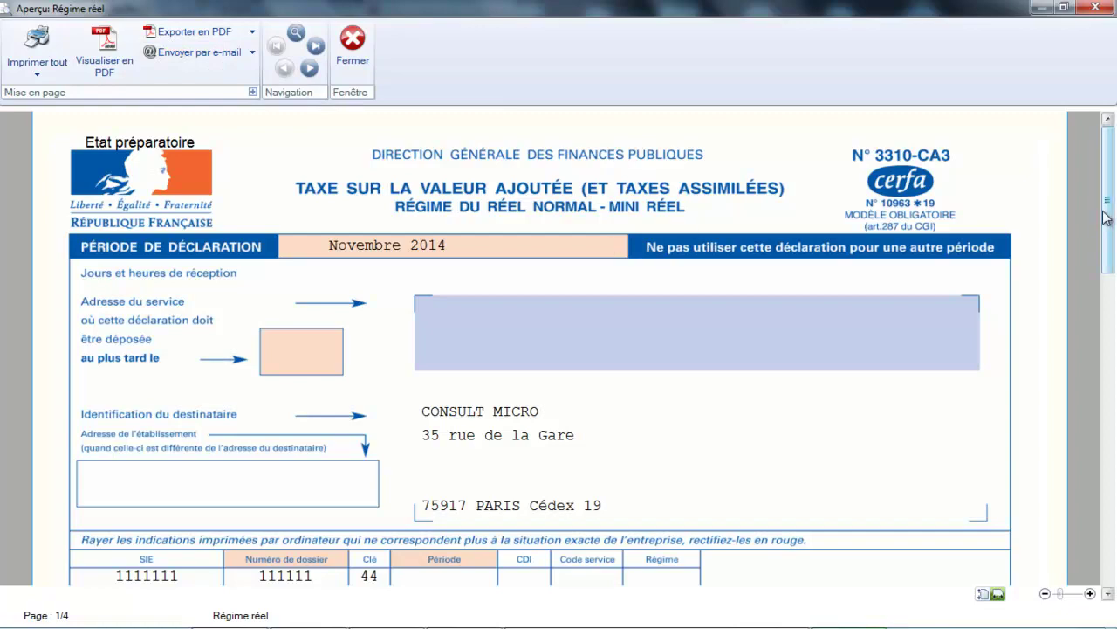
left_click_drag(1108, 212, 1115, 340)
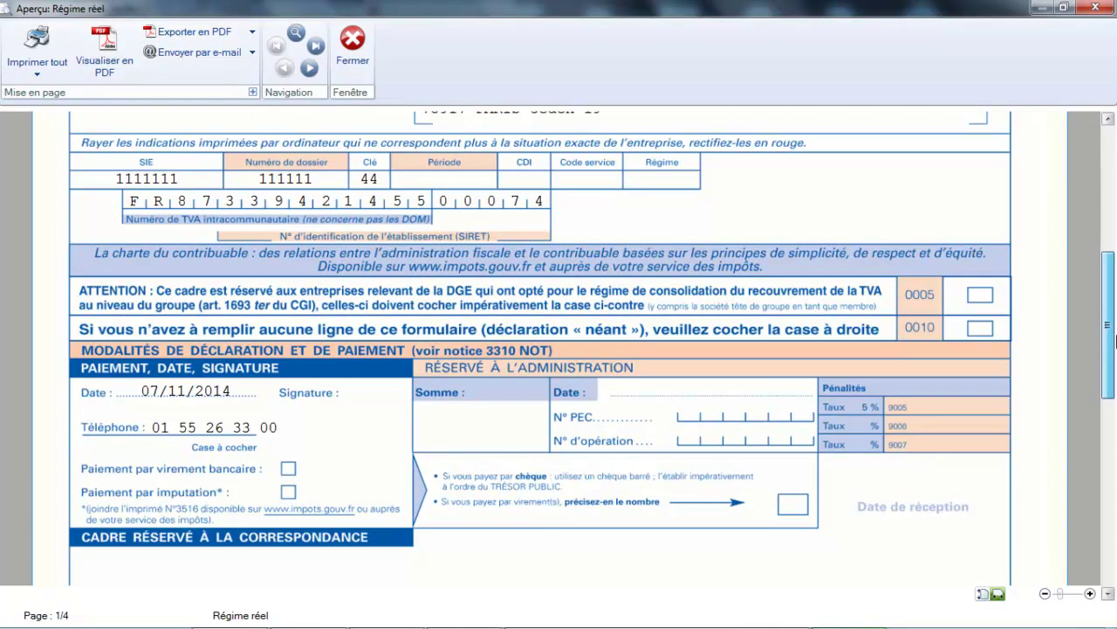
left_click(309, 69)
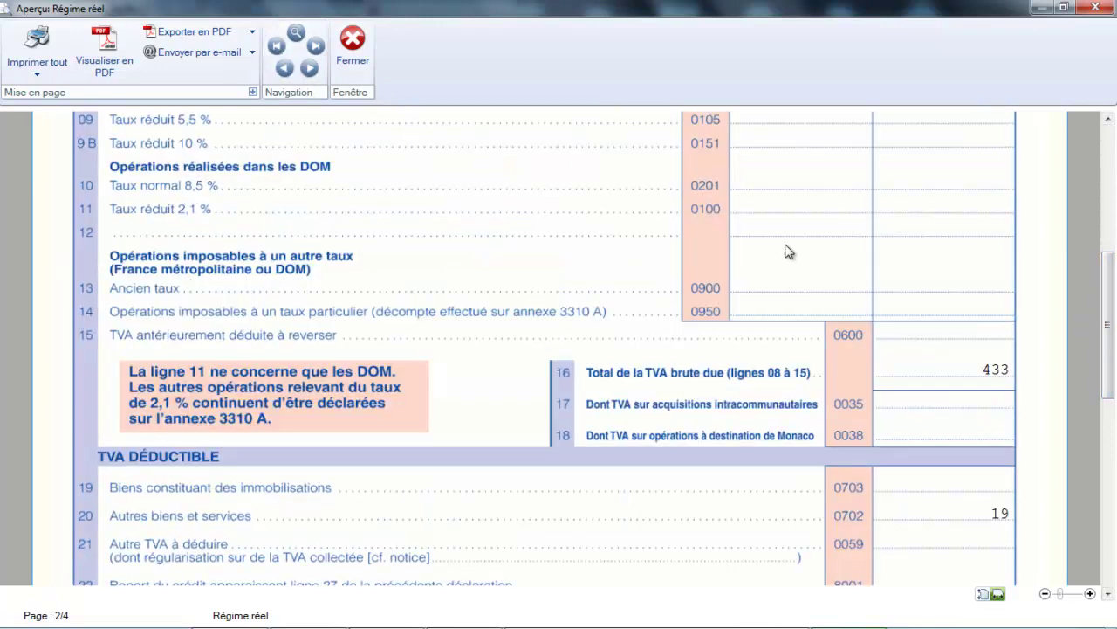
- Close the print preview, validate the TVA declaration forms and record the OD entry for the TVA
left_click(354, 63)
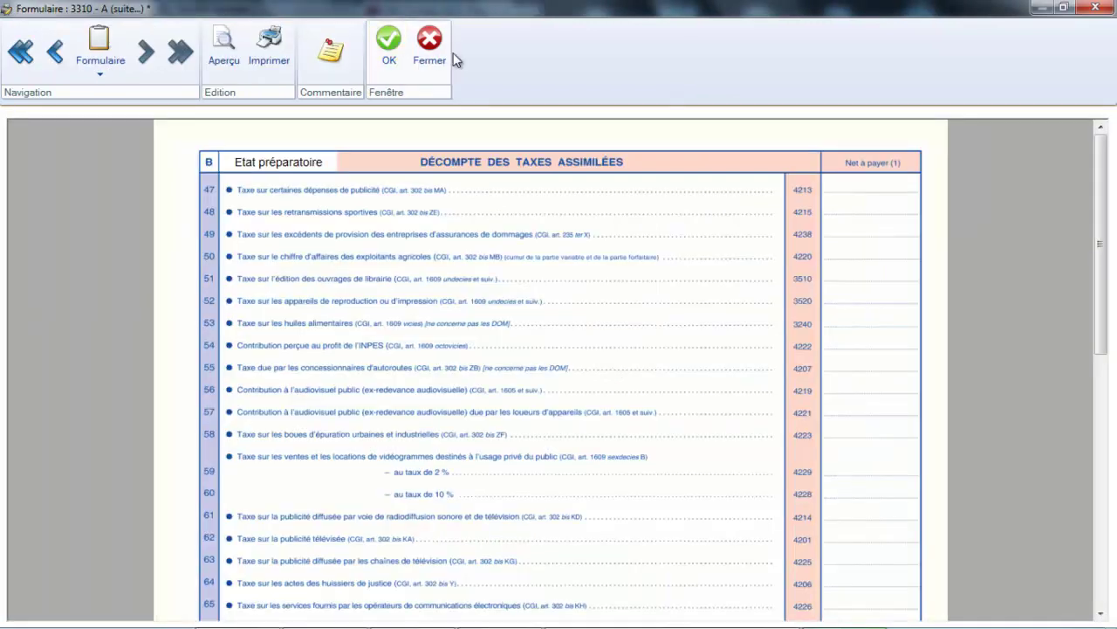
left_click(399, 54)
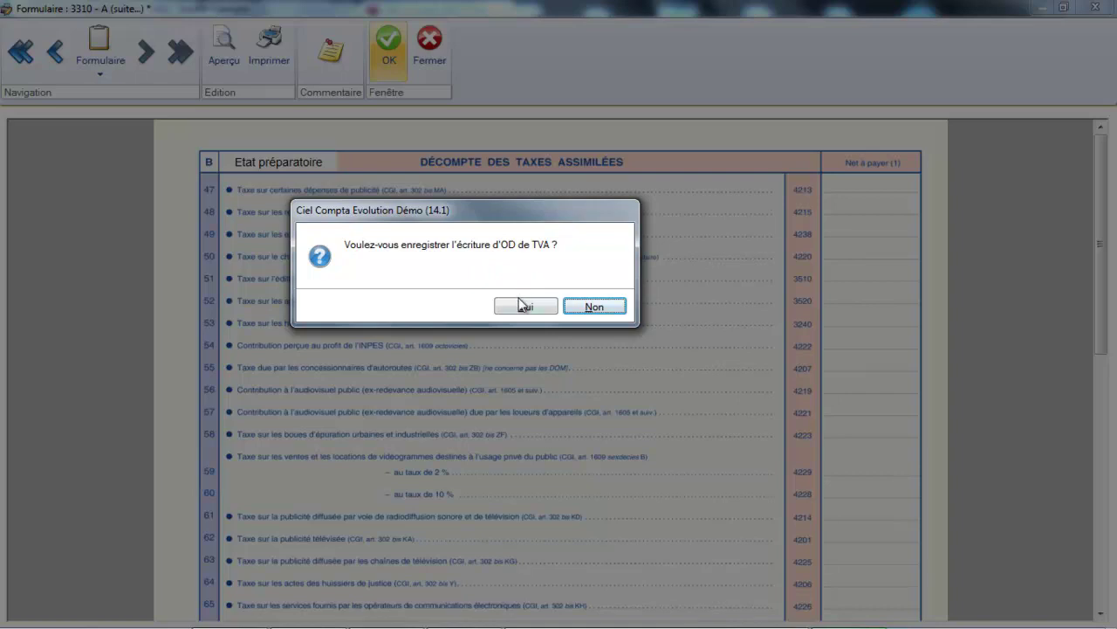
left_click(524, 307)
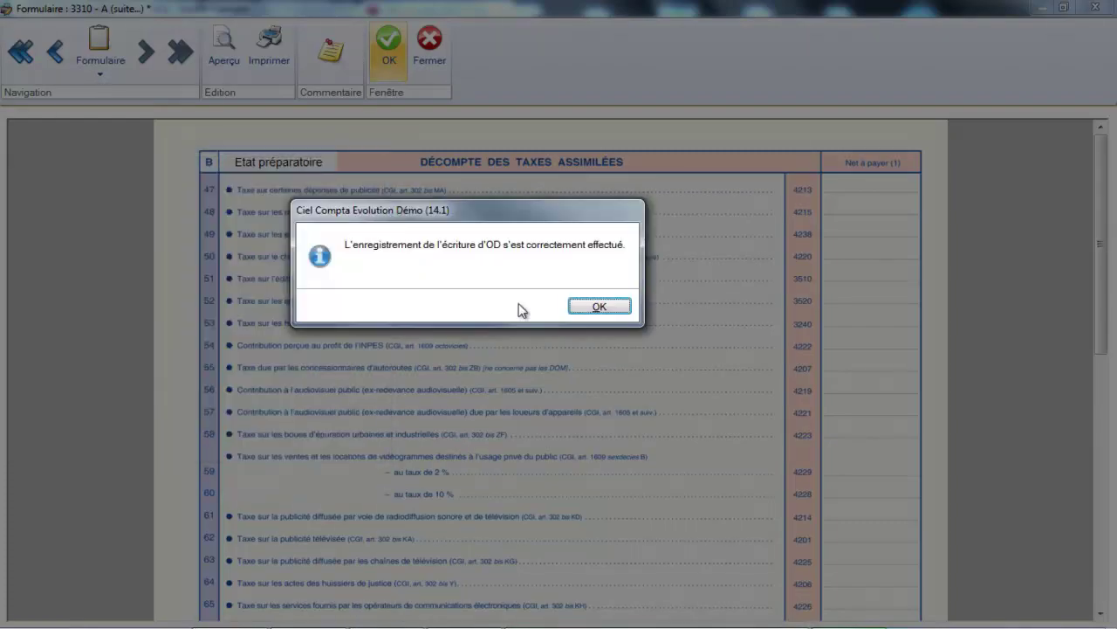
left_click(581, 306)
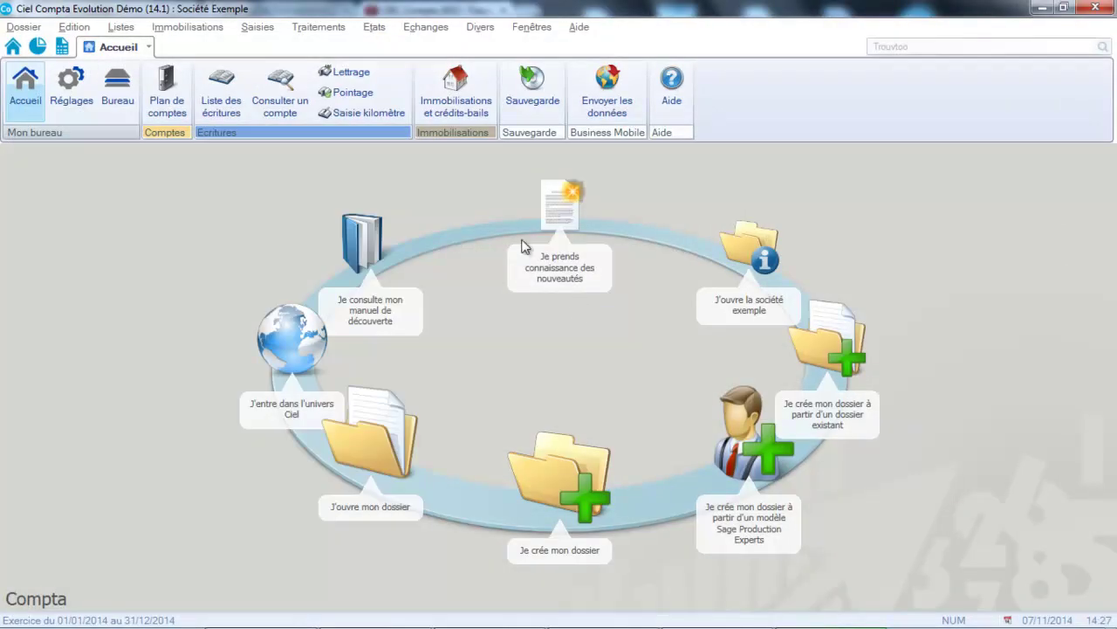
- In the list of entries, show the OD - Opérations Diverses journal and examine the TVA declaration entry for 01/11/2014 to 30/11/2014
left_click(259, 27)
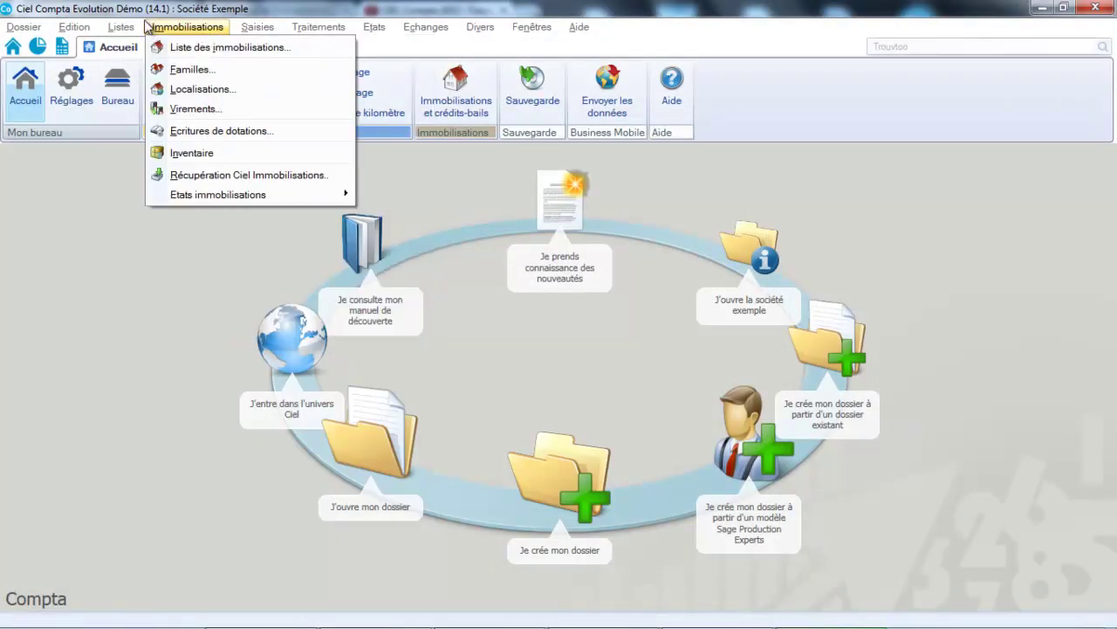
mouse_move(121, 27)
left_click(131, 48)
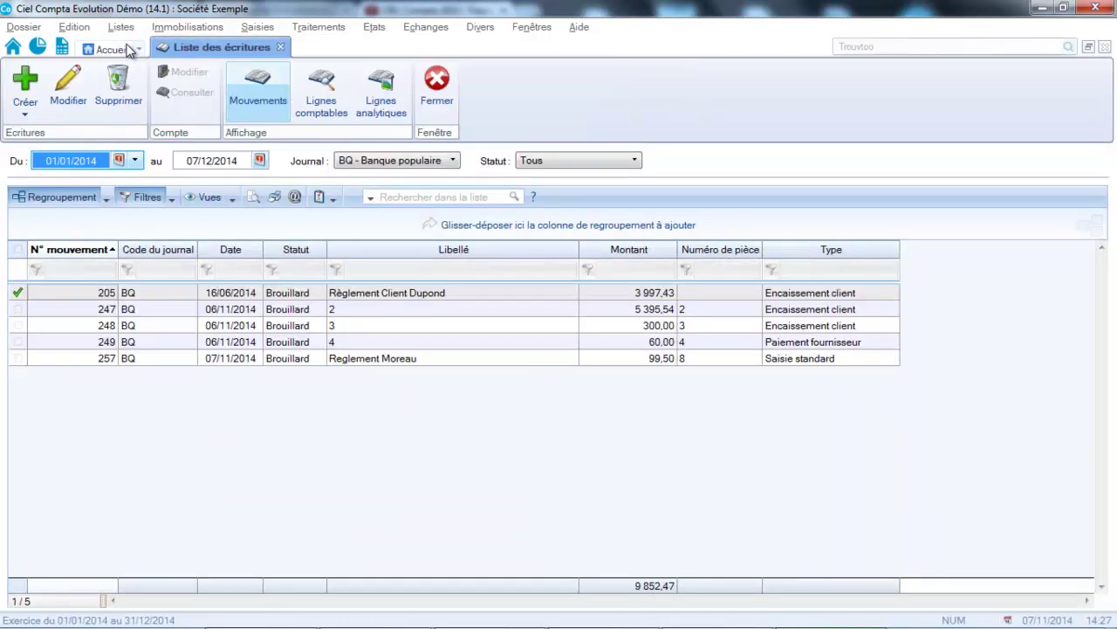
left_click(402, 166)
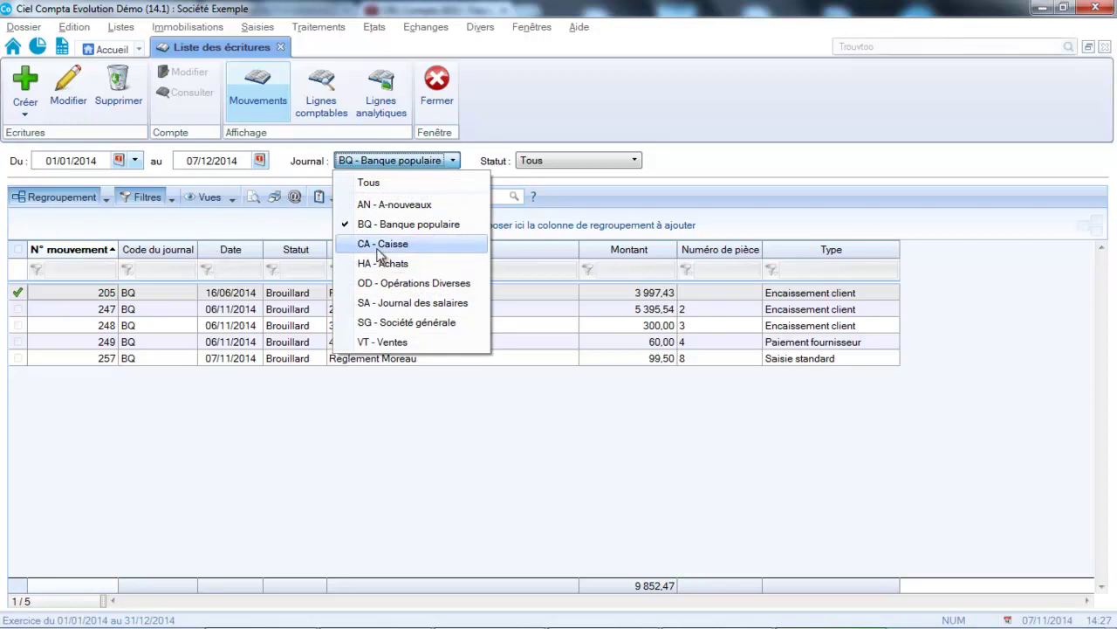
left_click(376, 285)
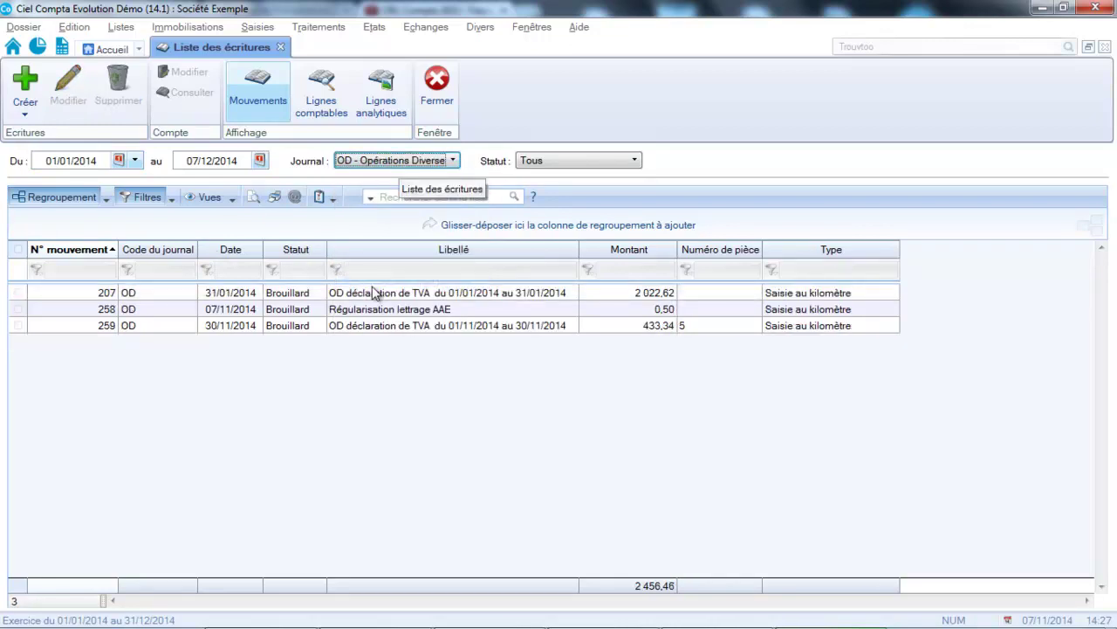
left_click(352, 327)
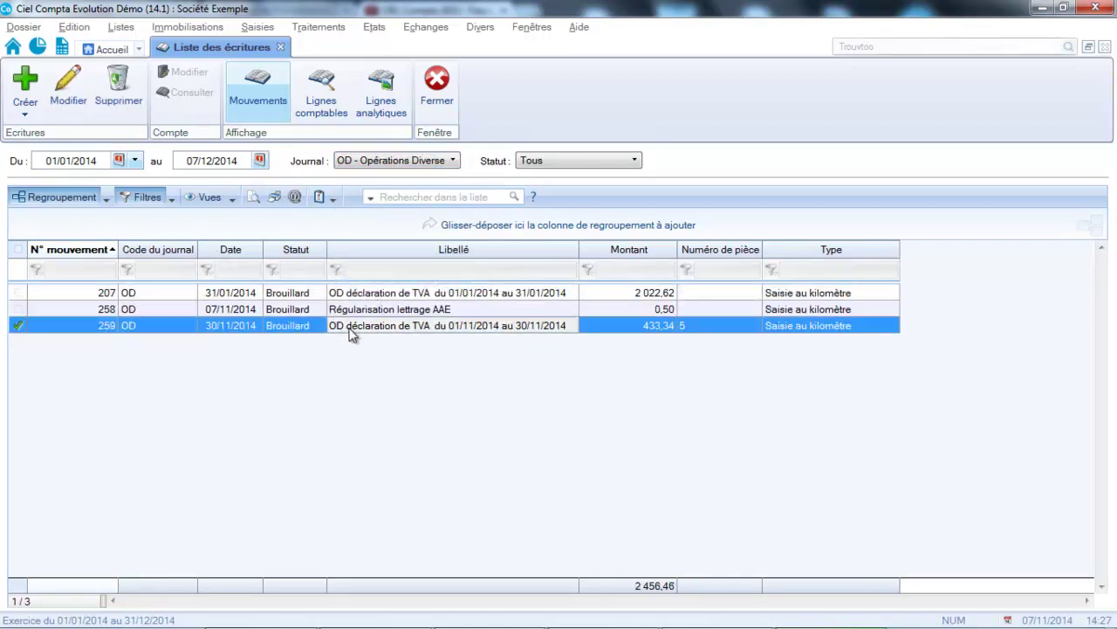
double_click(352, 334)
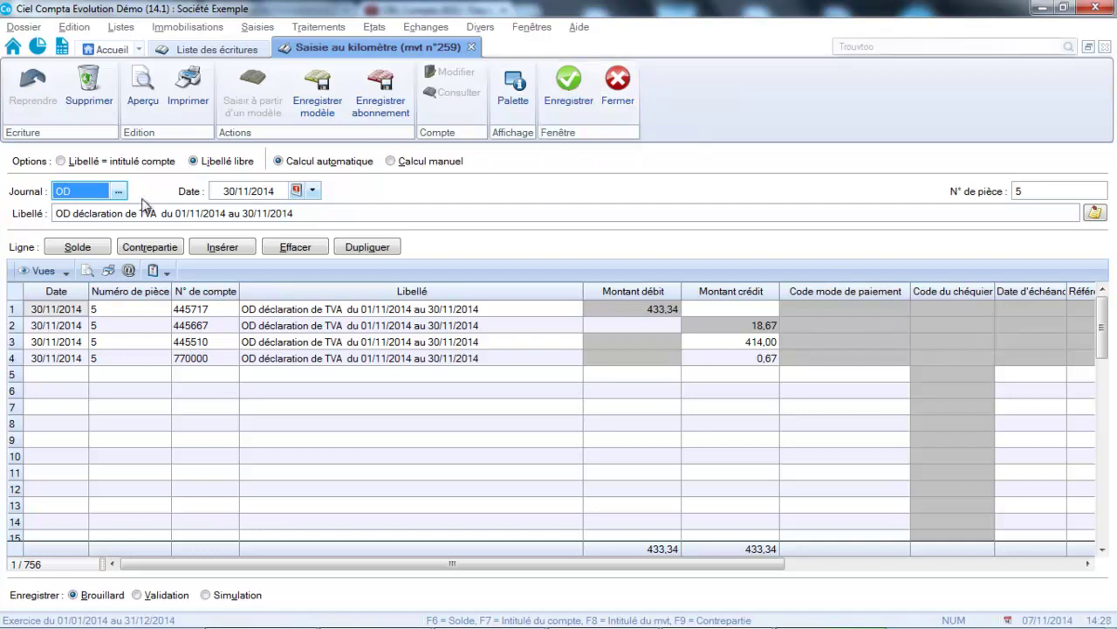
- Save the reviewed entry and begin a new one in the SG - Société générale journal with the label Règlement TVA
left_click(555, 98)
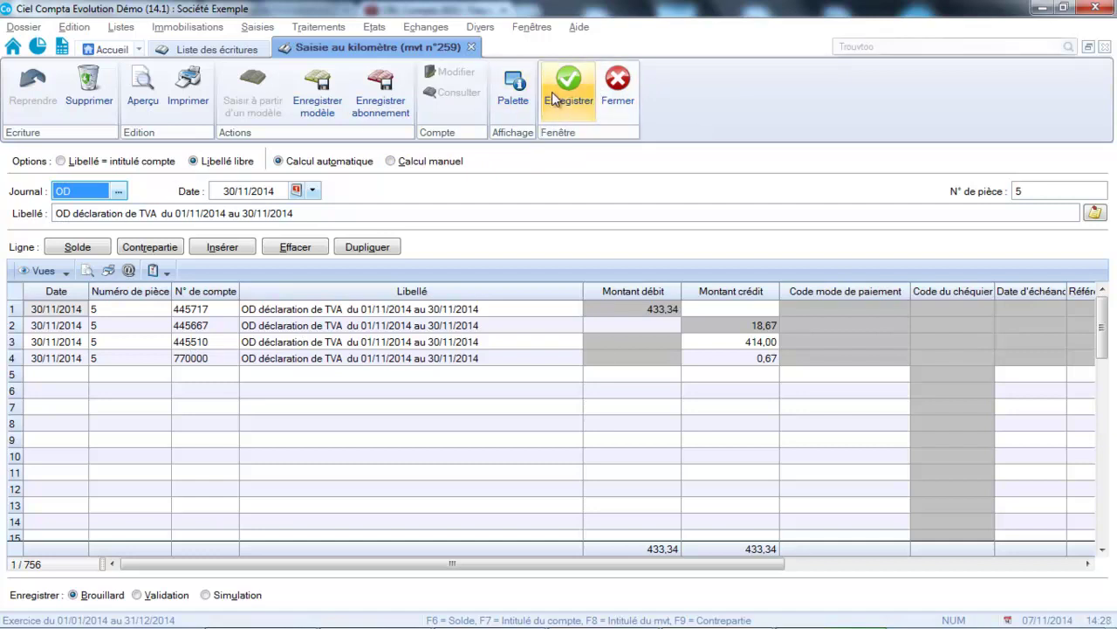
left_click(119, 191)
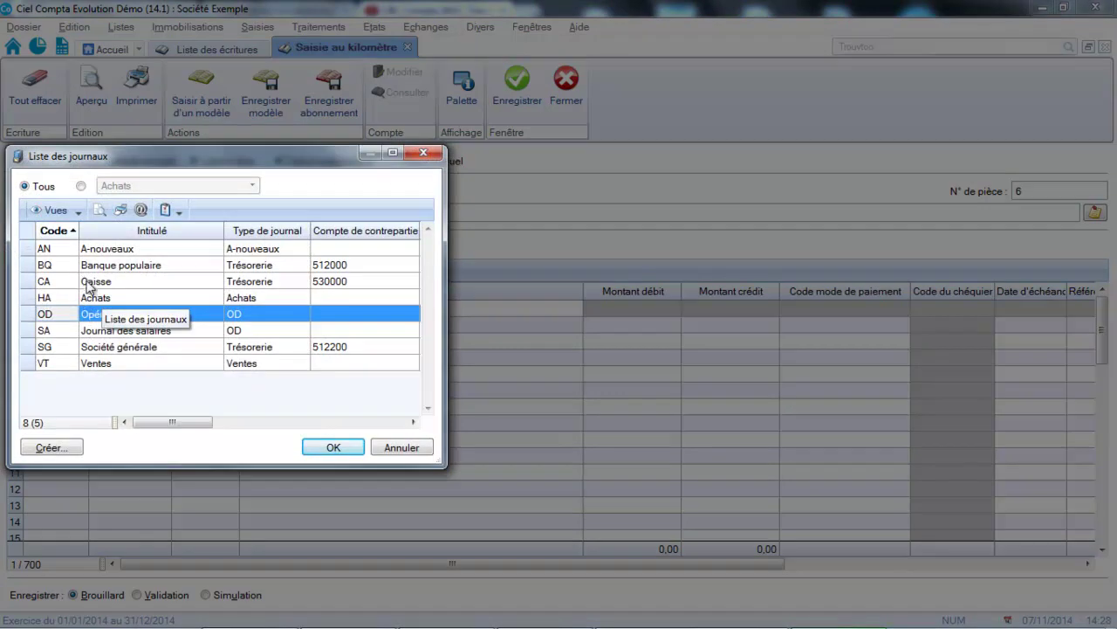
double_click(113, 347)
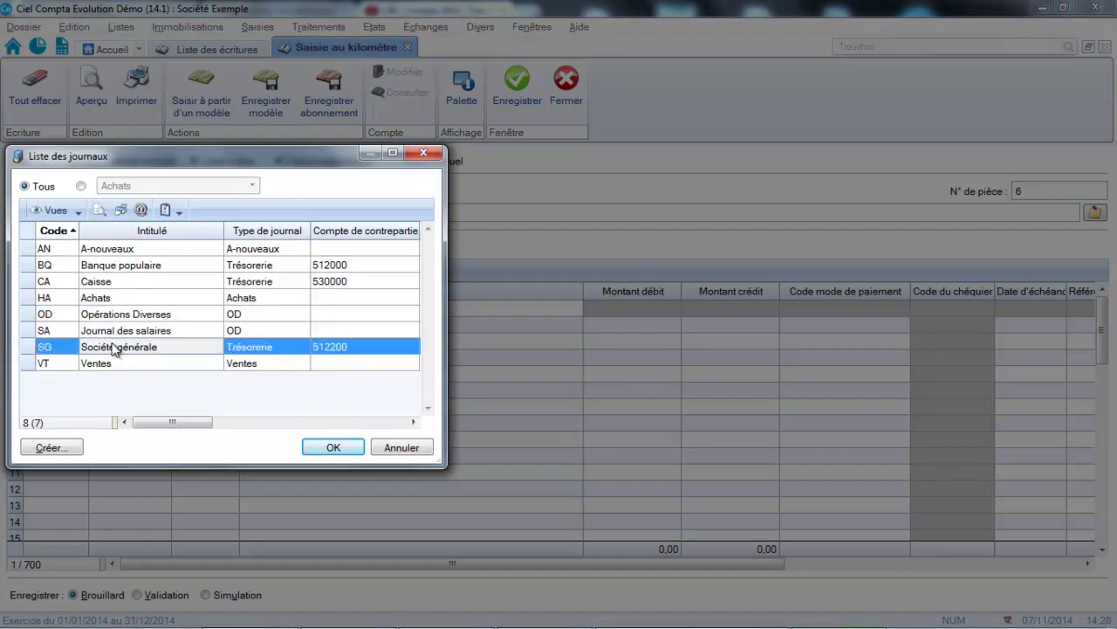
left_click(112, 213)
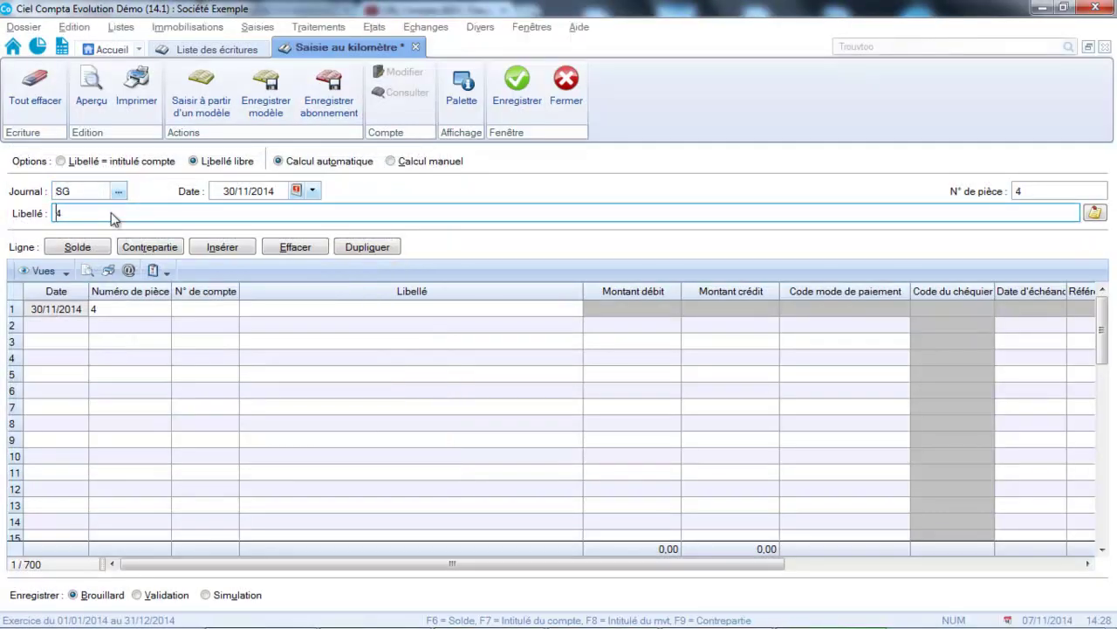
key("Delete")
type("Règl")
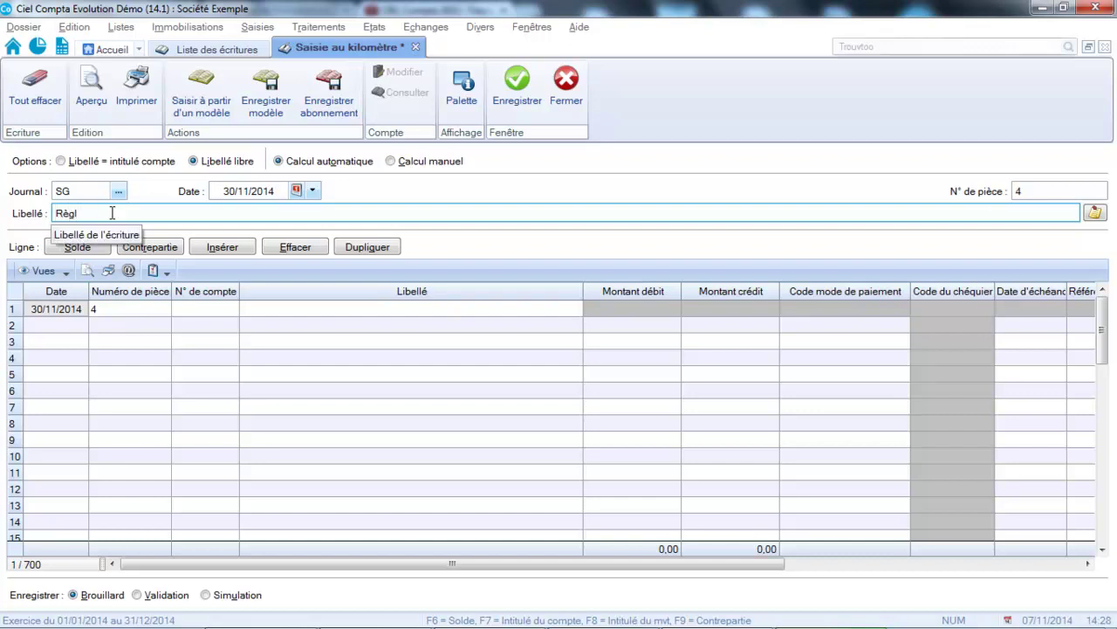
type("ement")
key("Caps_Lock")
type("TVA")
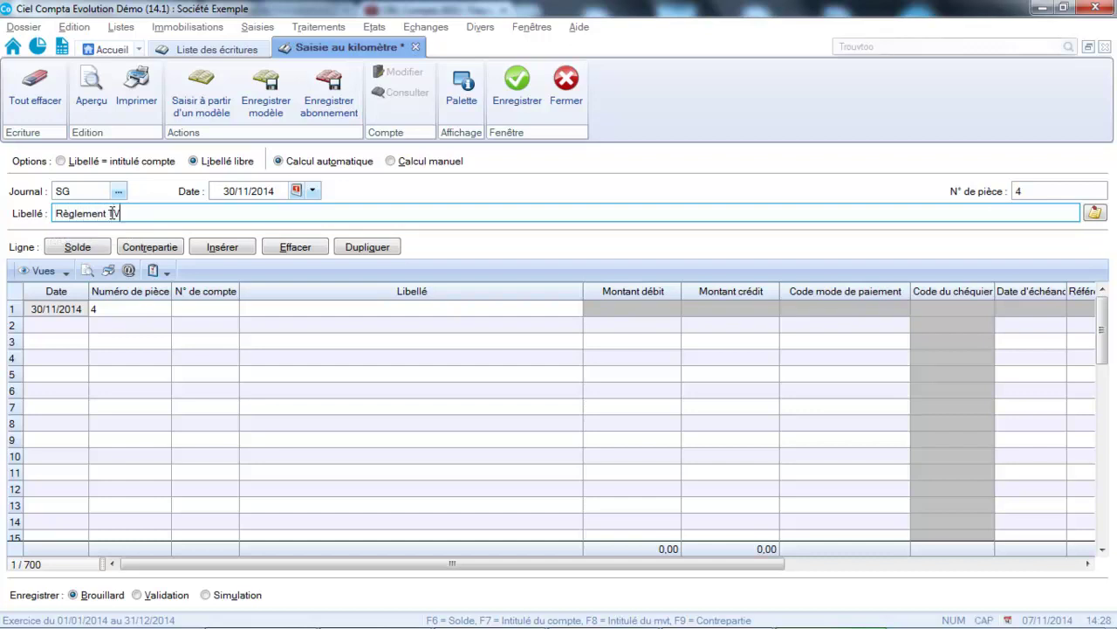
- Fill in the first line of the entry with account 445510, Tva à décaisser, and a debit of 414
left_click(200, 312)
type("445510")
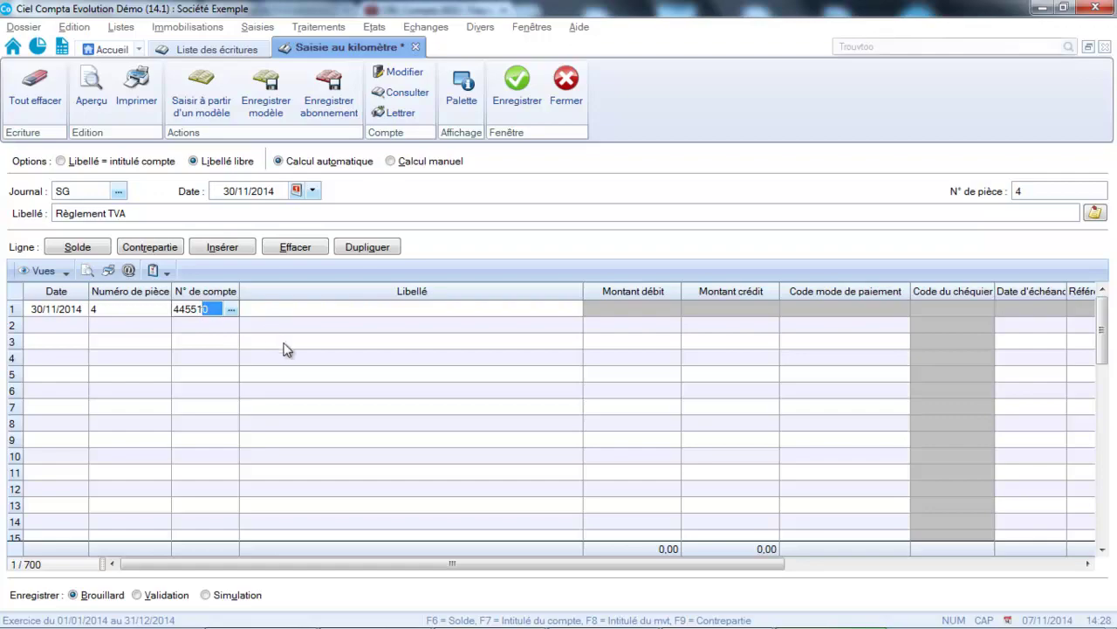
left_click(232, 310)
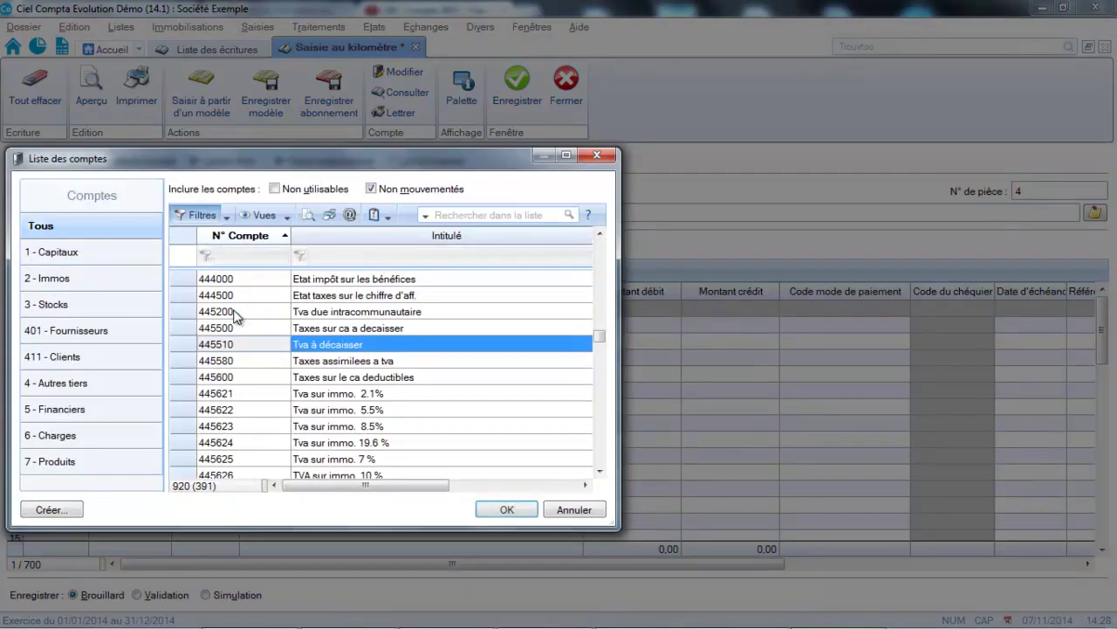
double_click(236, 346)
key("Tab")
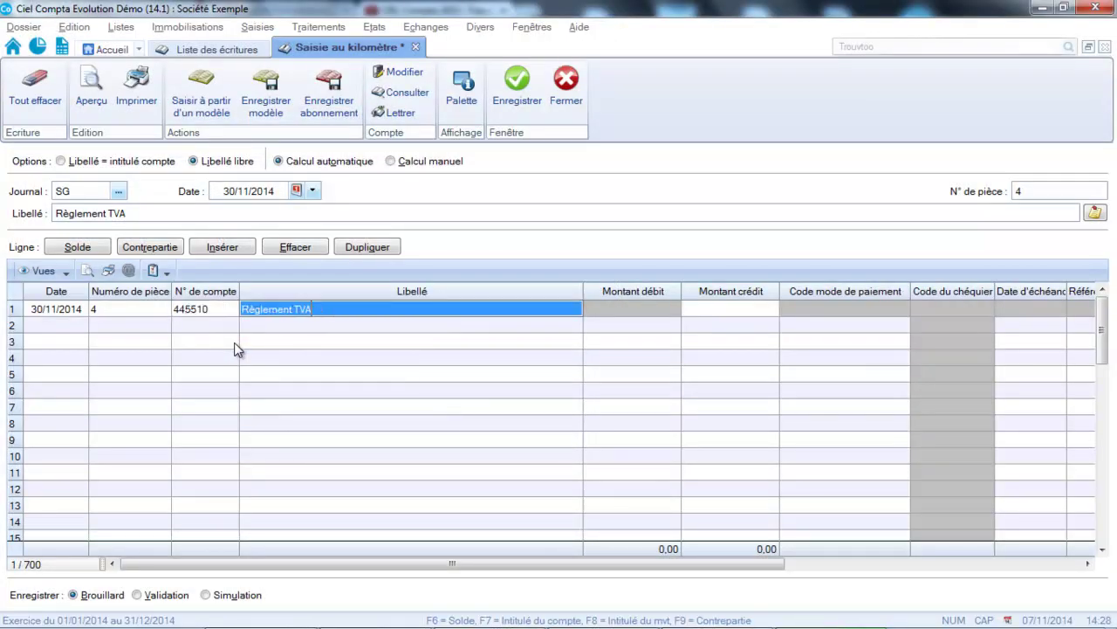
key("Tab")
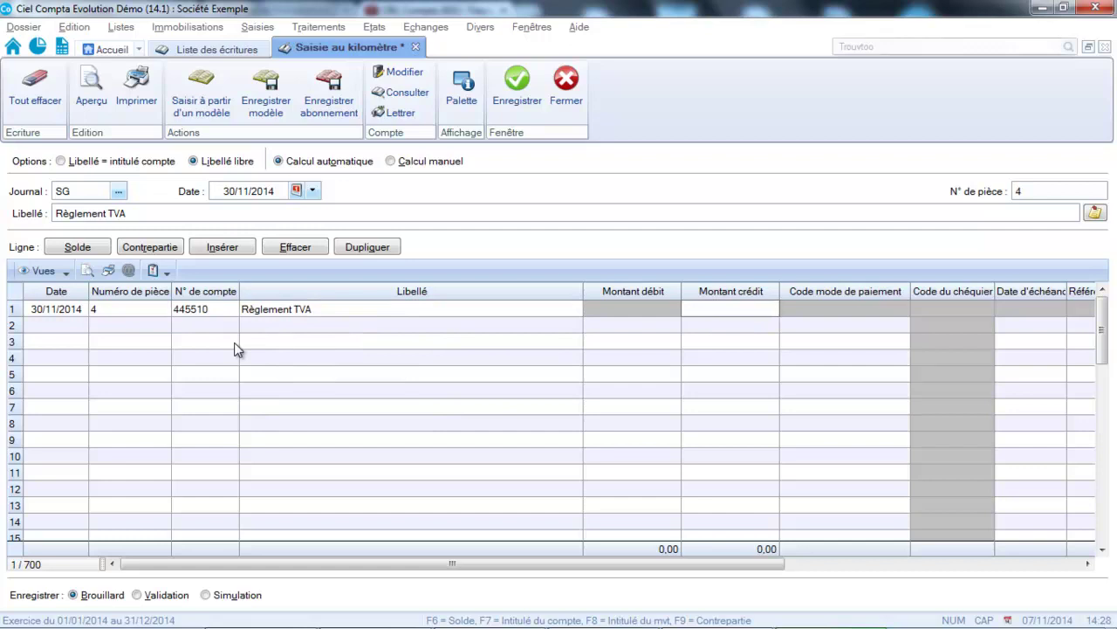
left_click(594, 310)
type("414")
key("Return")
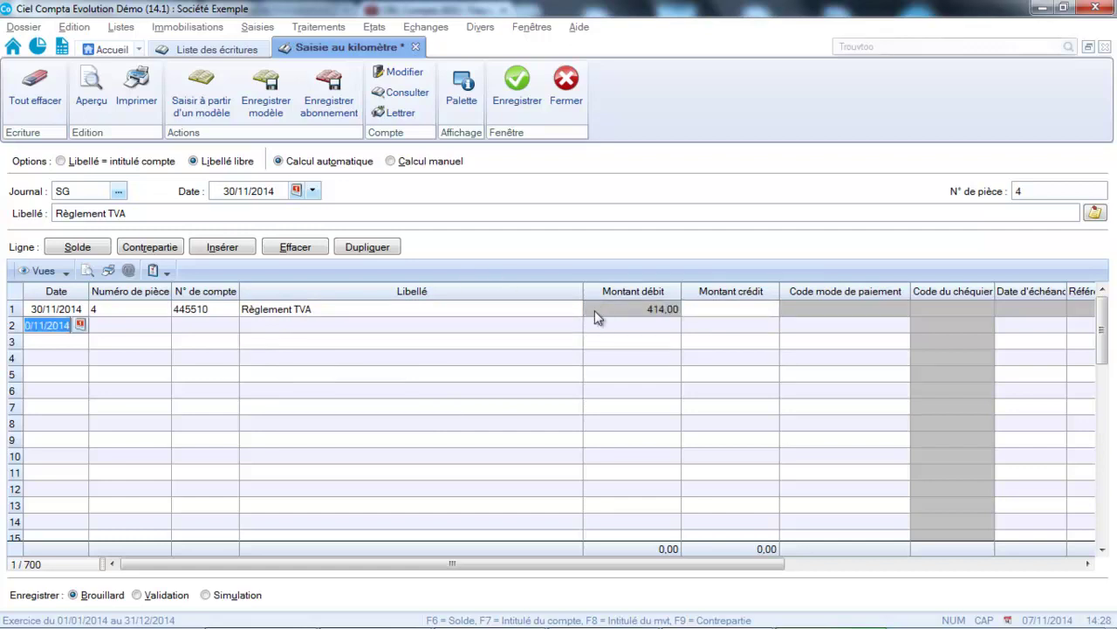
- Generate the counterpart line for the TVA payment, save the entry and return to the home page
key("Return")
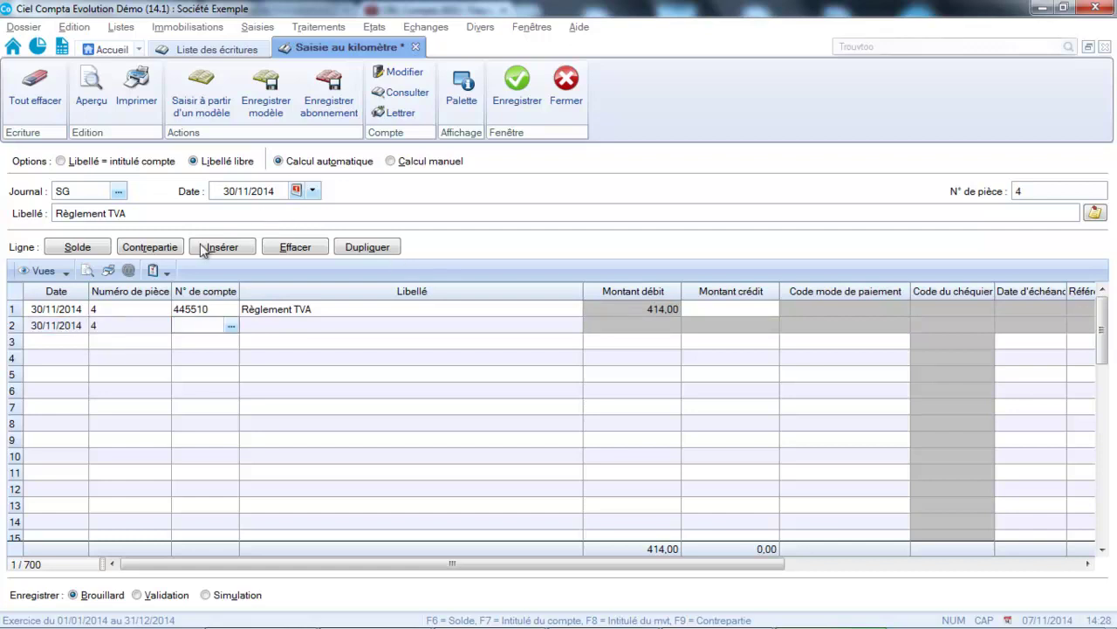
left_click(169, 247)
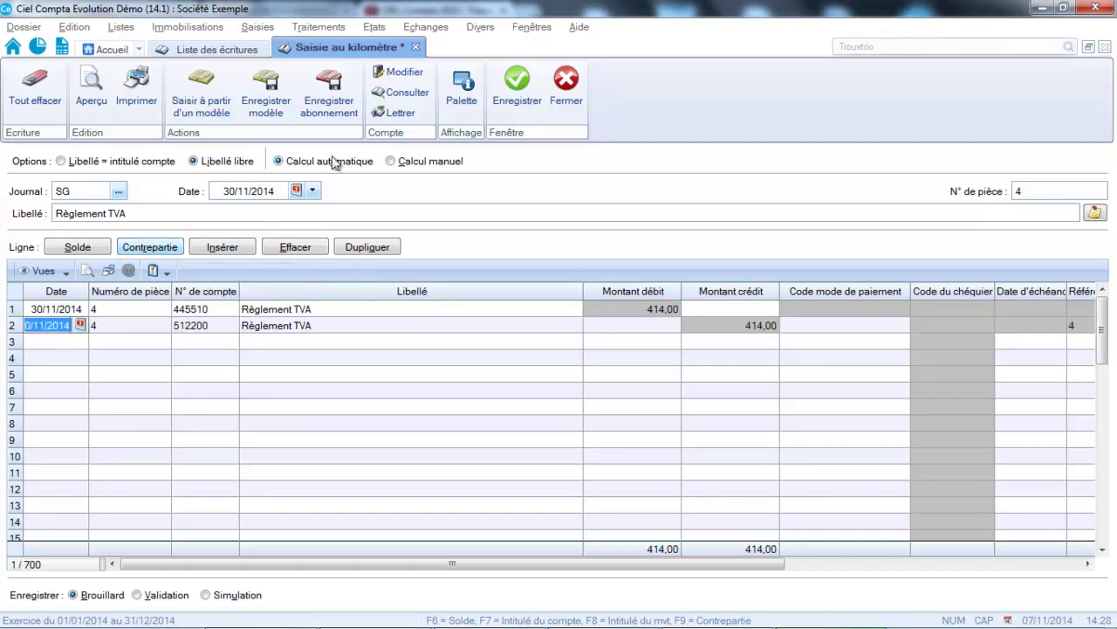
left_click(518, 93)
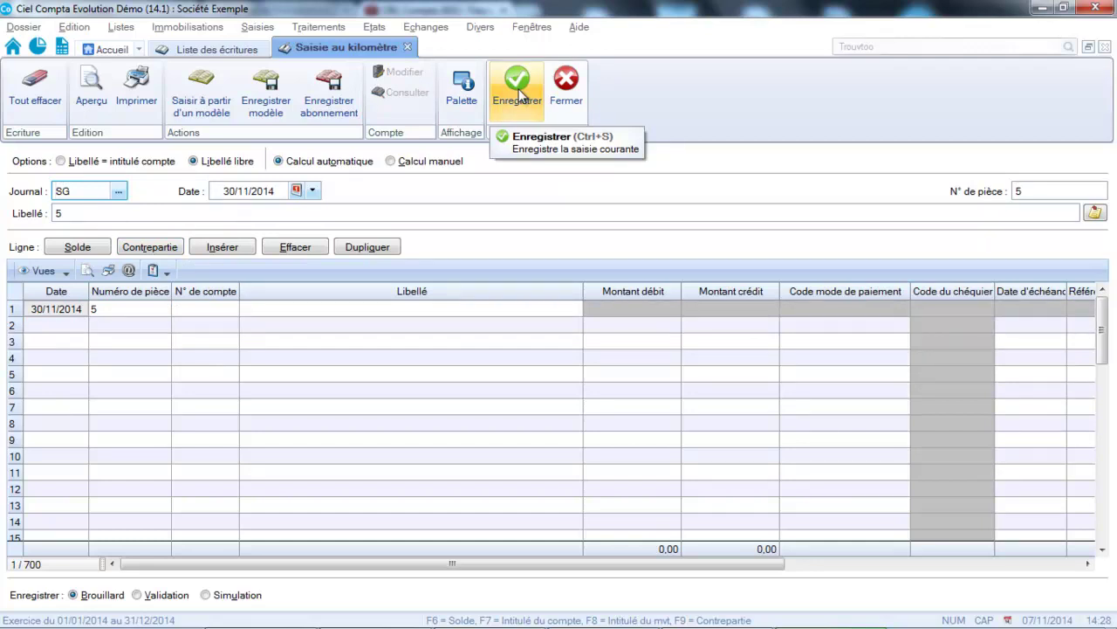
left_click(566, 92)
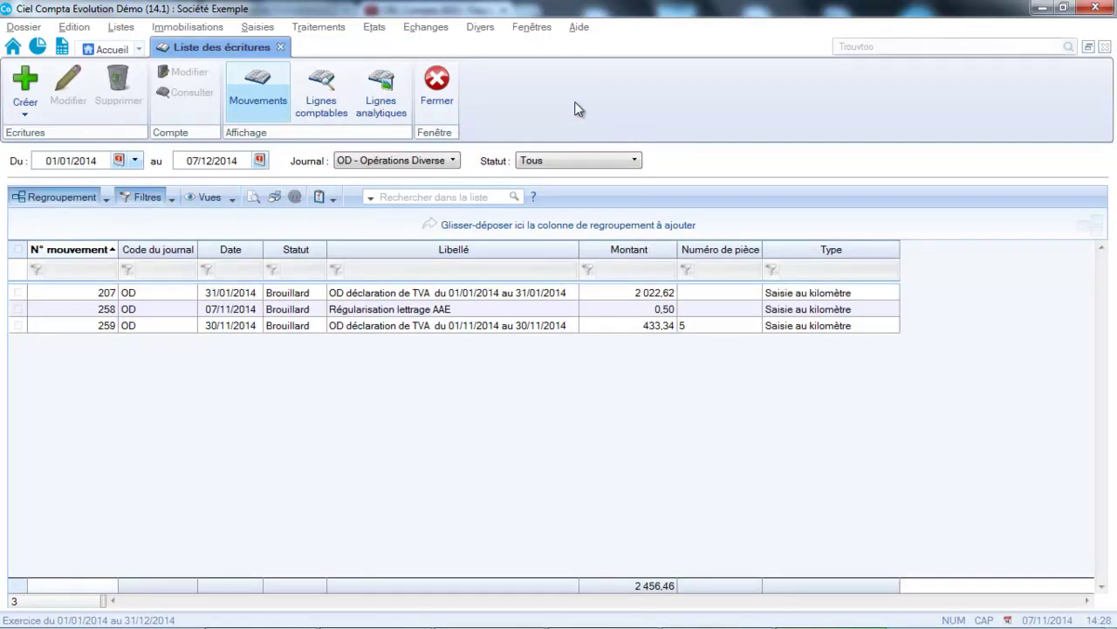
left_click(437, 87)
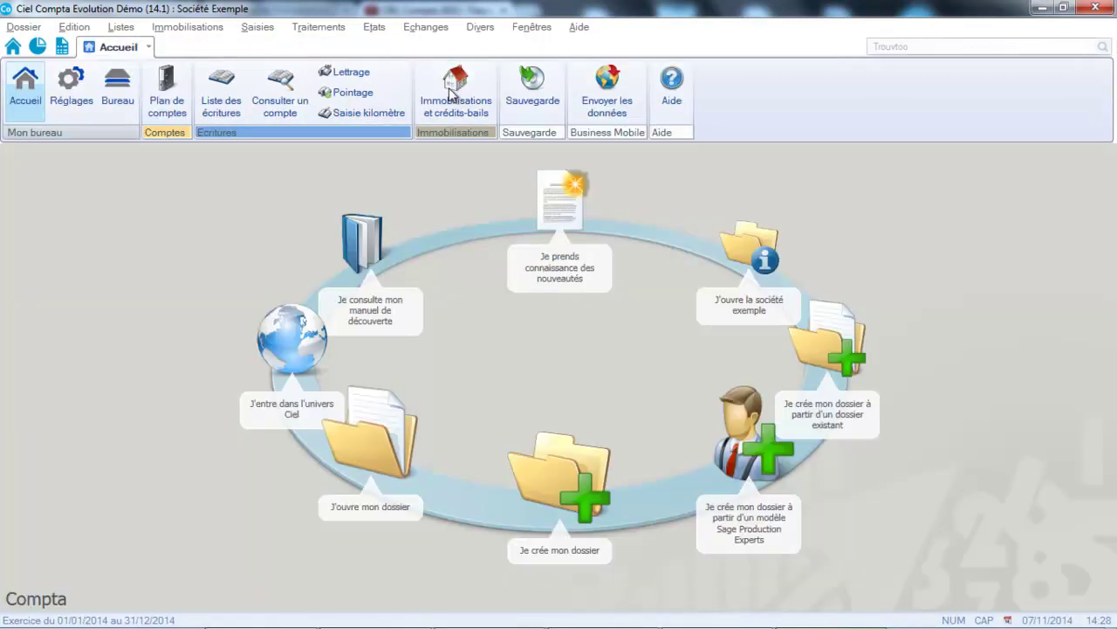
- Open the Travail sur un compte view for account 445510, Tva à décaisser
left_click(304, 26)
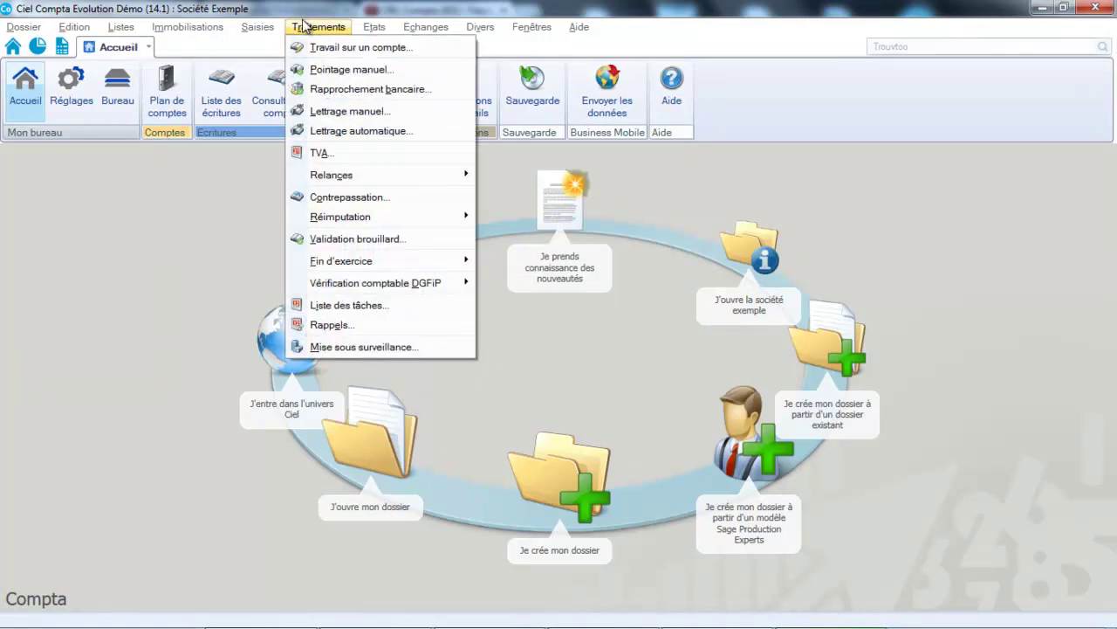
left_click(314, 46)
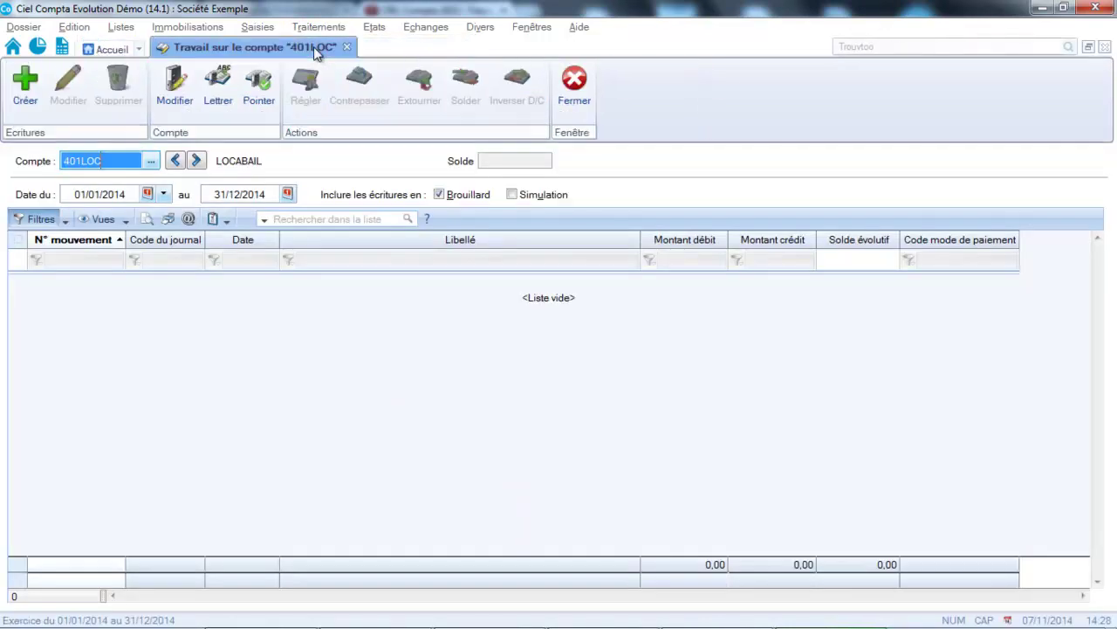
left_click(151, 160)
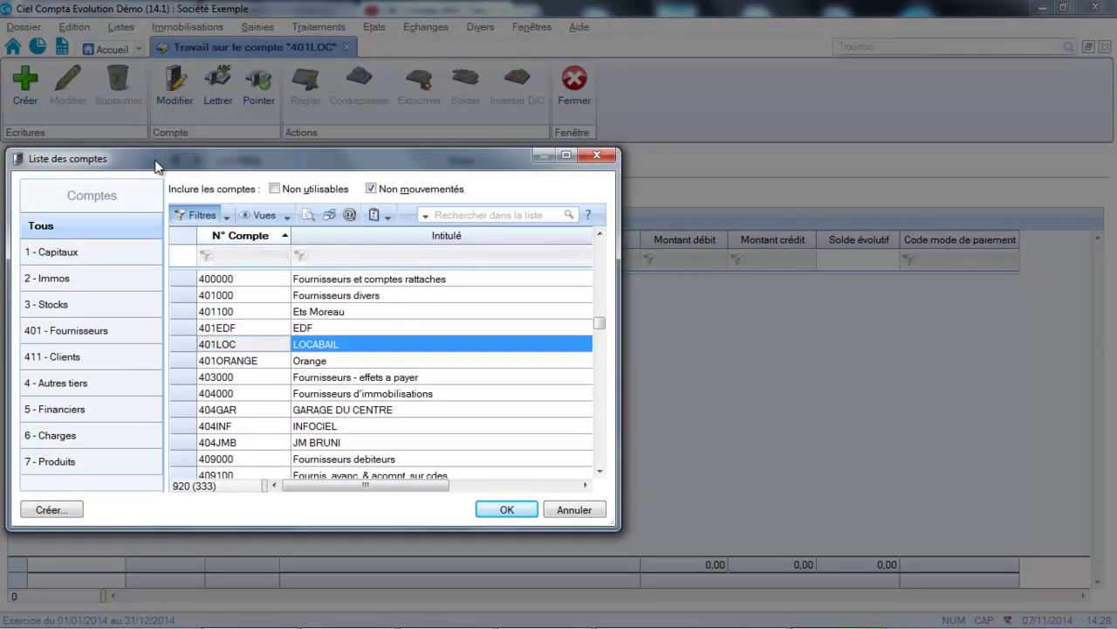
left_click(55, 384)
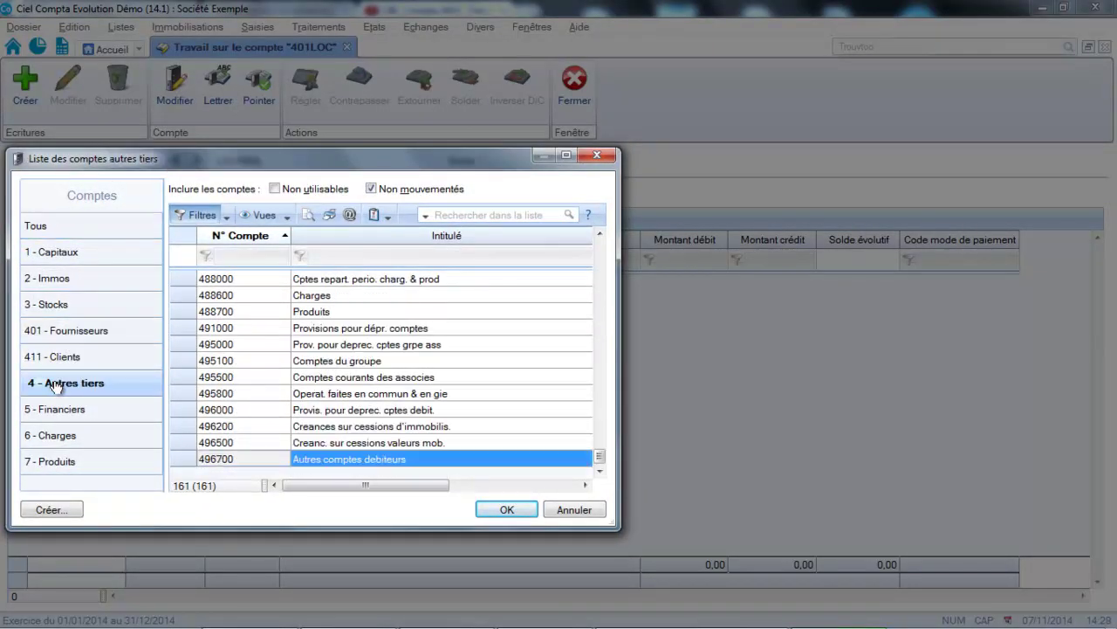
left_click(446, 218)
type("445510")
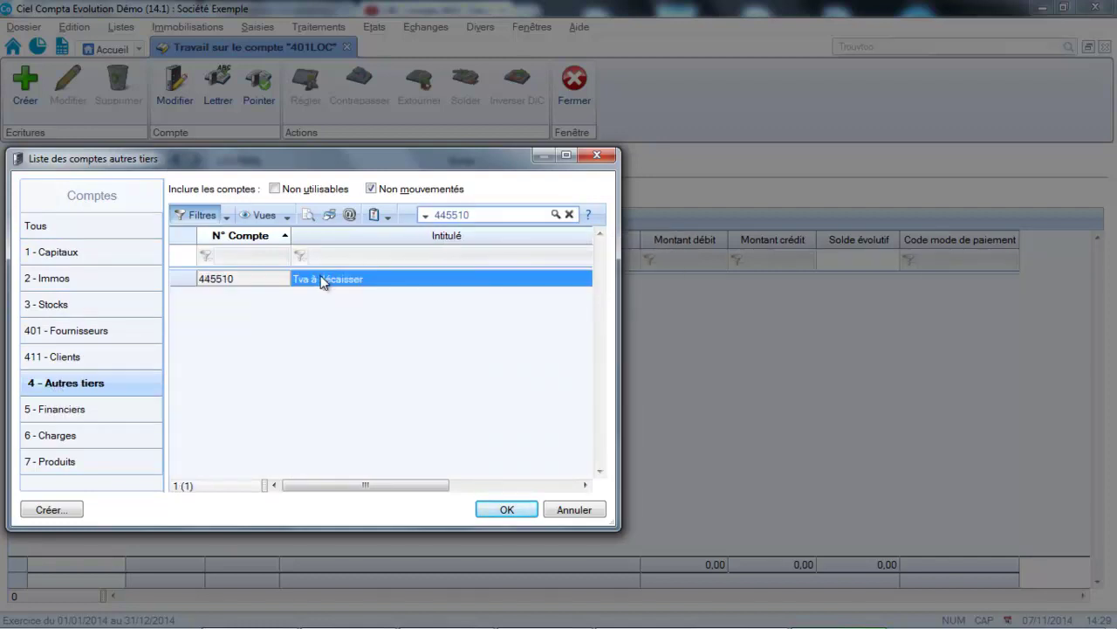
double_click(325, 280)
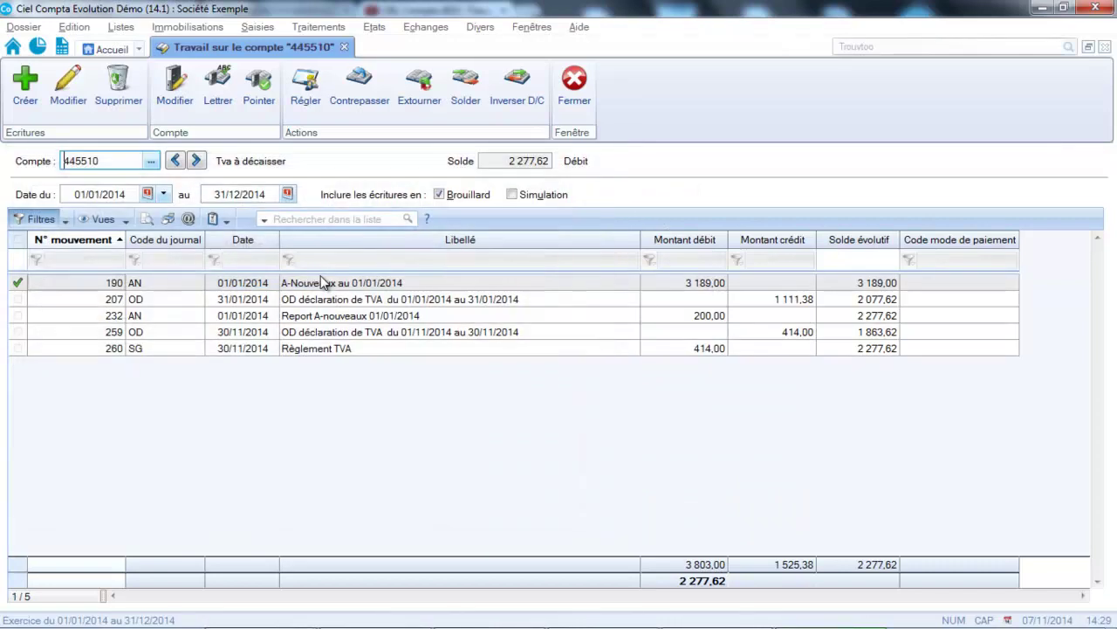
- Start lettering the November OD déclaration de TVA and Règlement TVA lines together, accepting to make account 445510 letterable
left_click(686, 325)
left_click(678, 333)
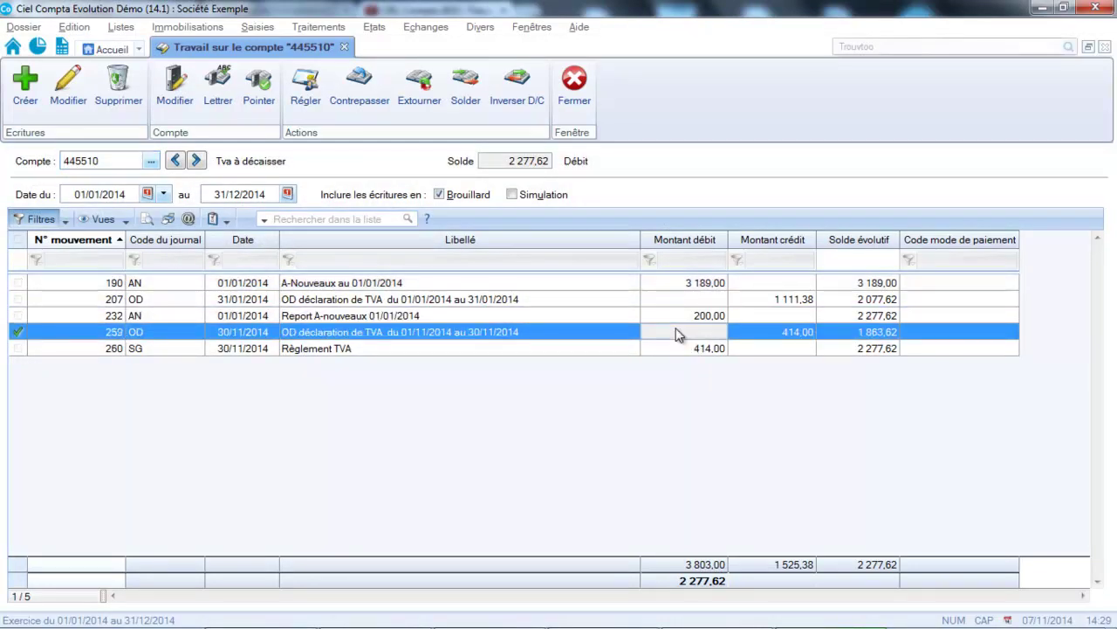
left_click(580, 347, "ctrl")
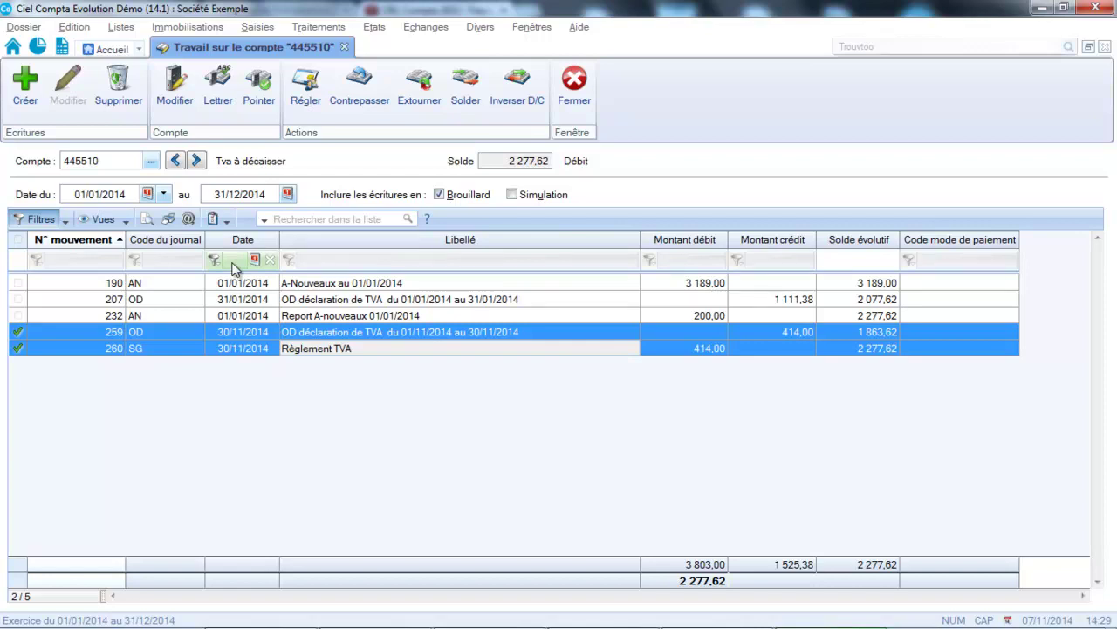
left_click(214, 93)
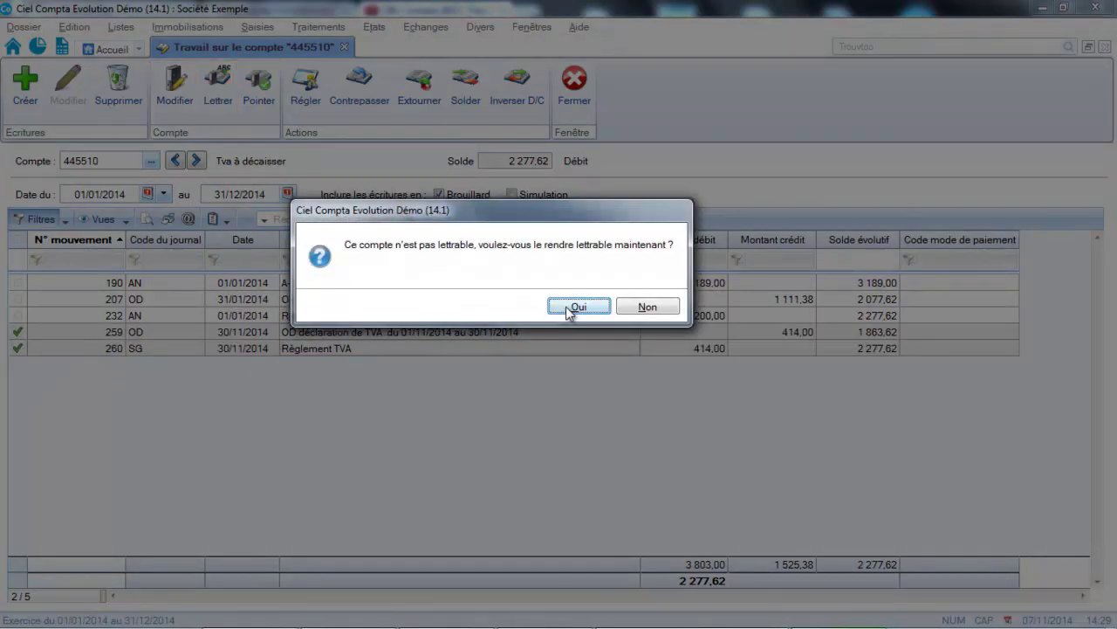
left_click(576, 307)
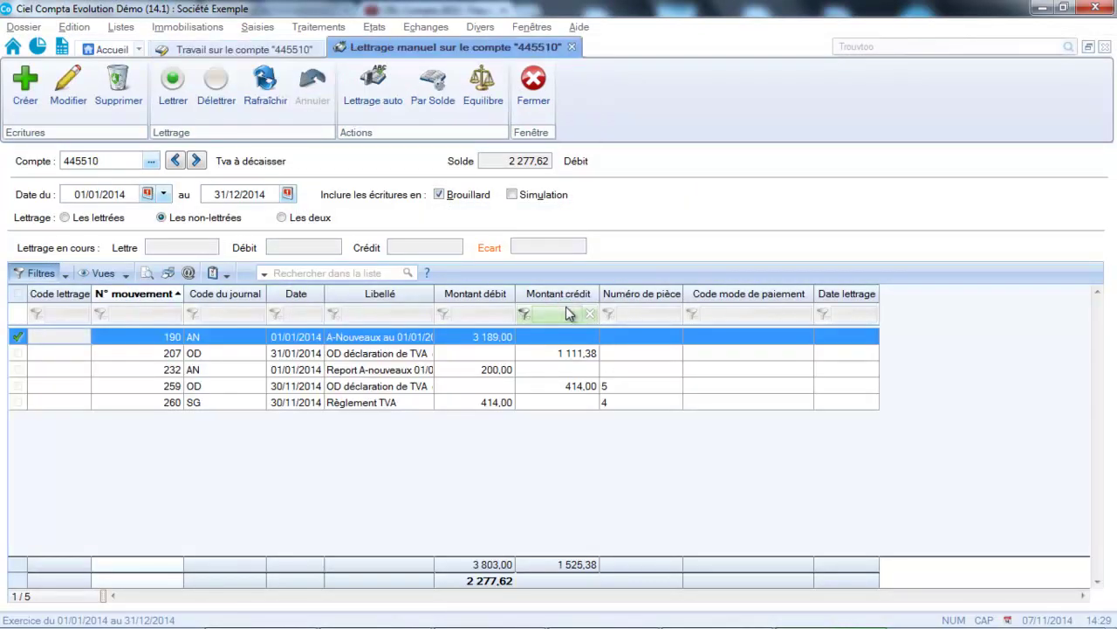
- Letter the November OD déclaration de TVA line with the Règlement TVA line, save the lettering code and close both account windows
left_click(109, 218)
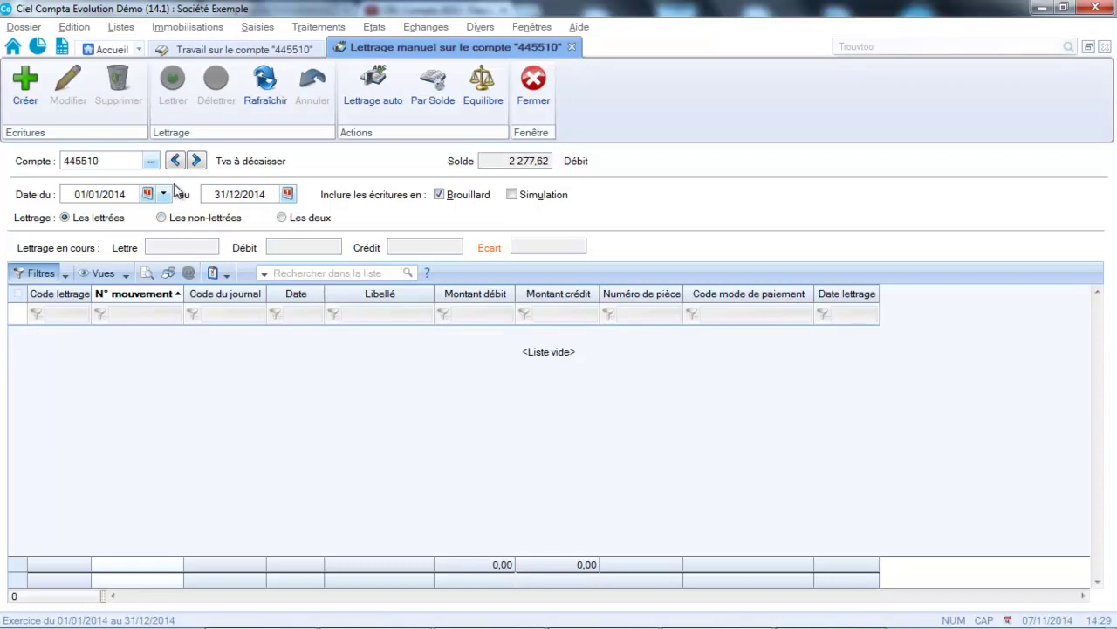
left_click(312, 219)
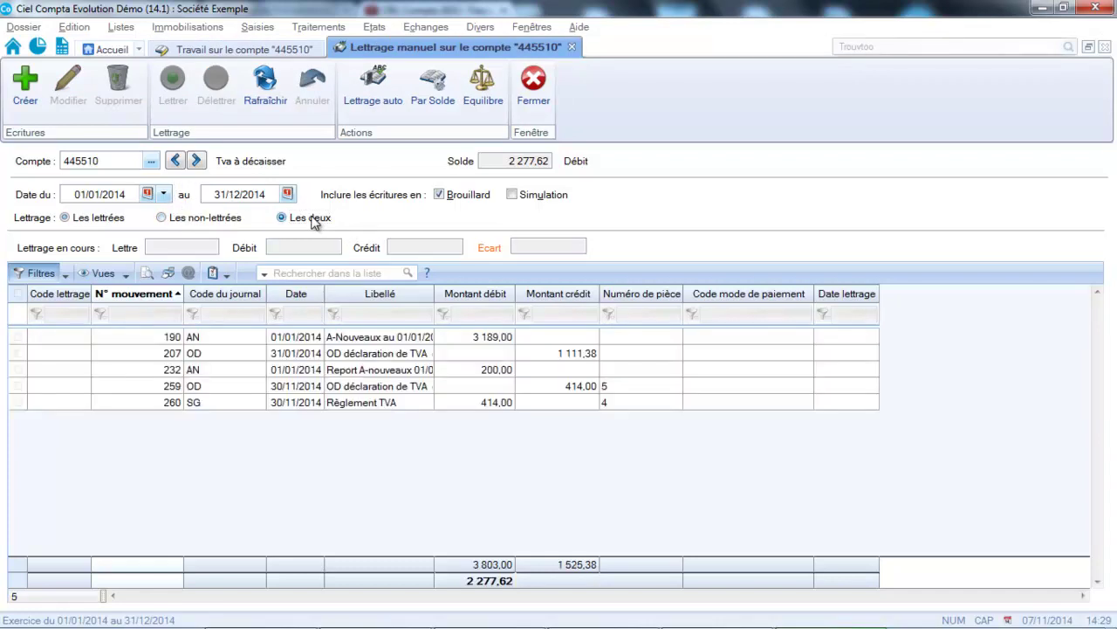
left_click(241, 393)
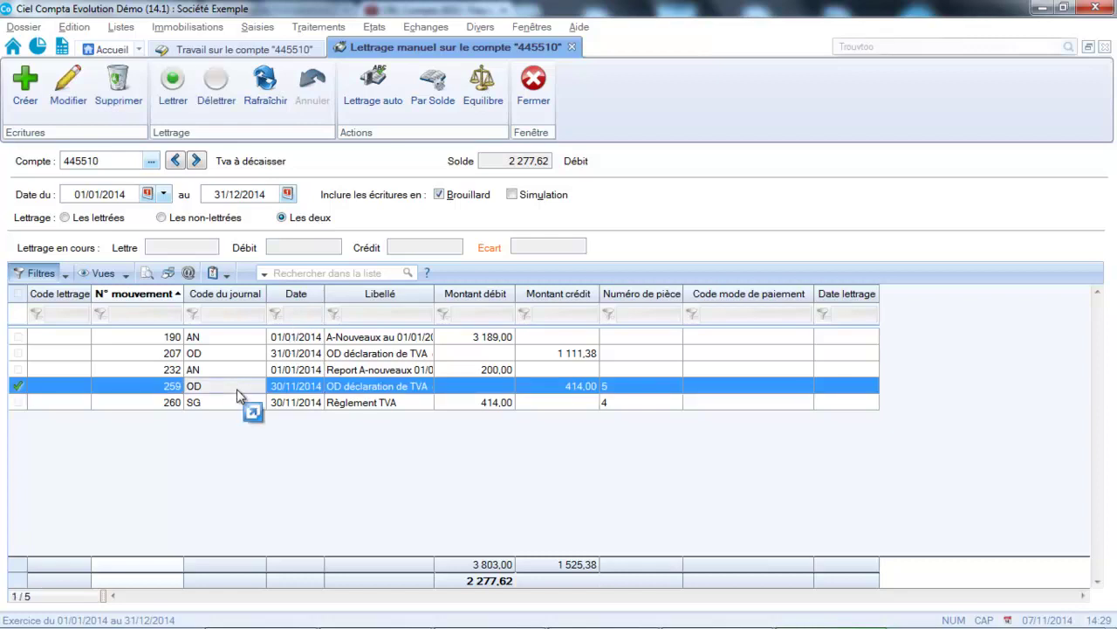
left_click(223, 403)
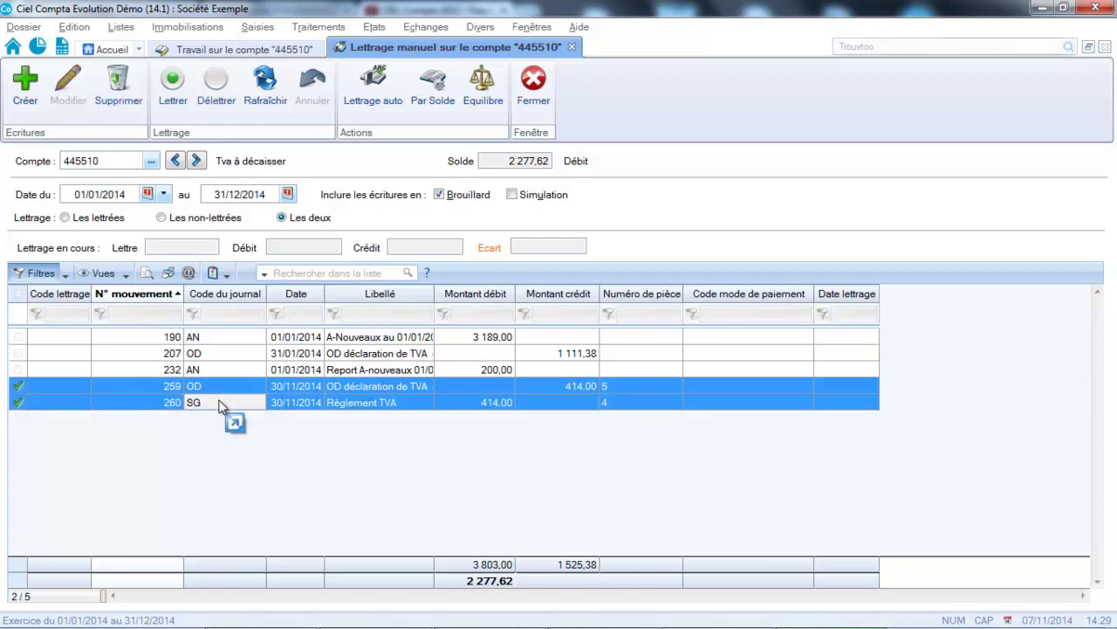
left_click(164, 98)
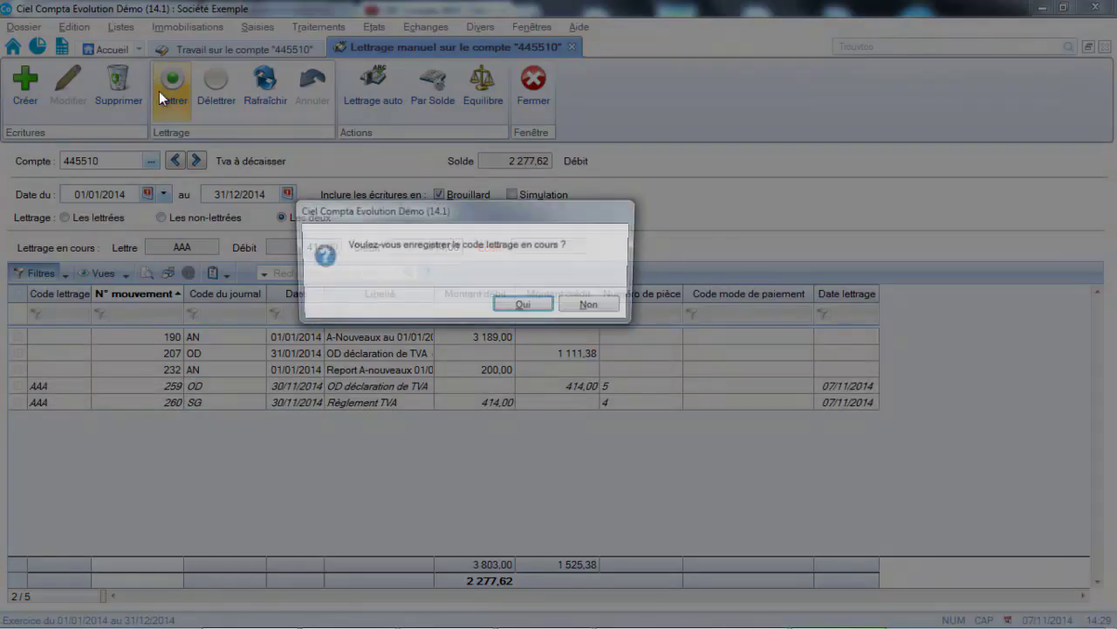
left_click(532, 307)
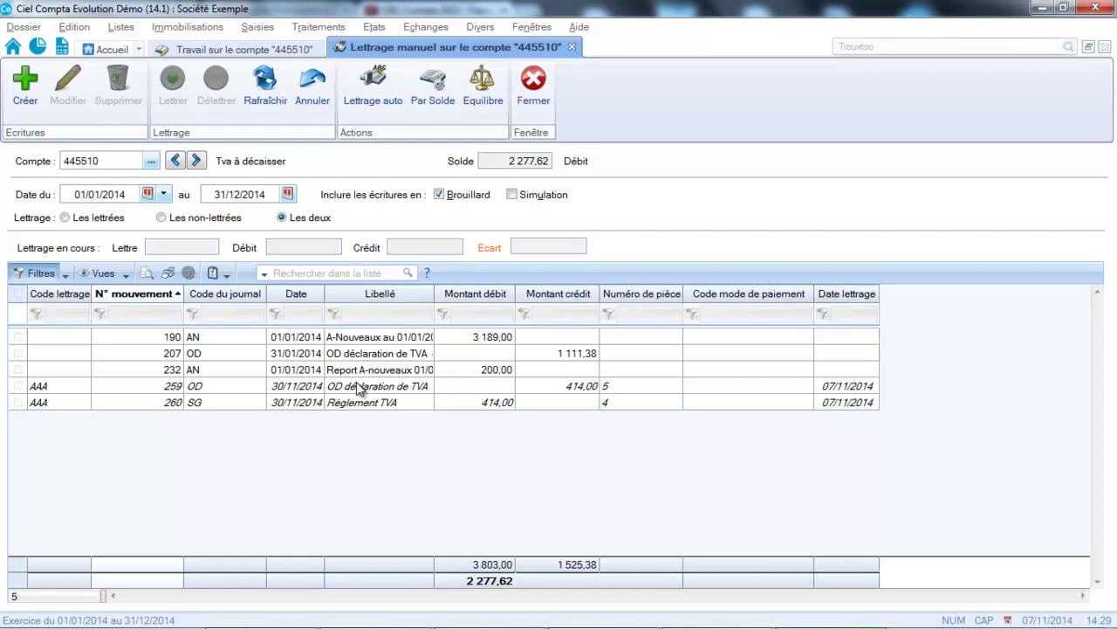
left_click(535, 84)
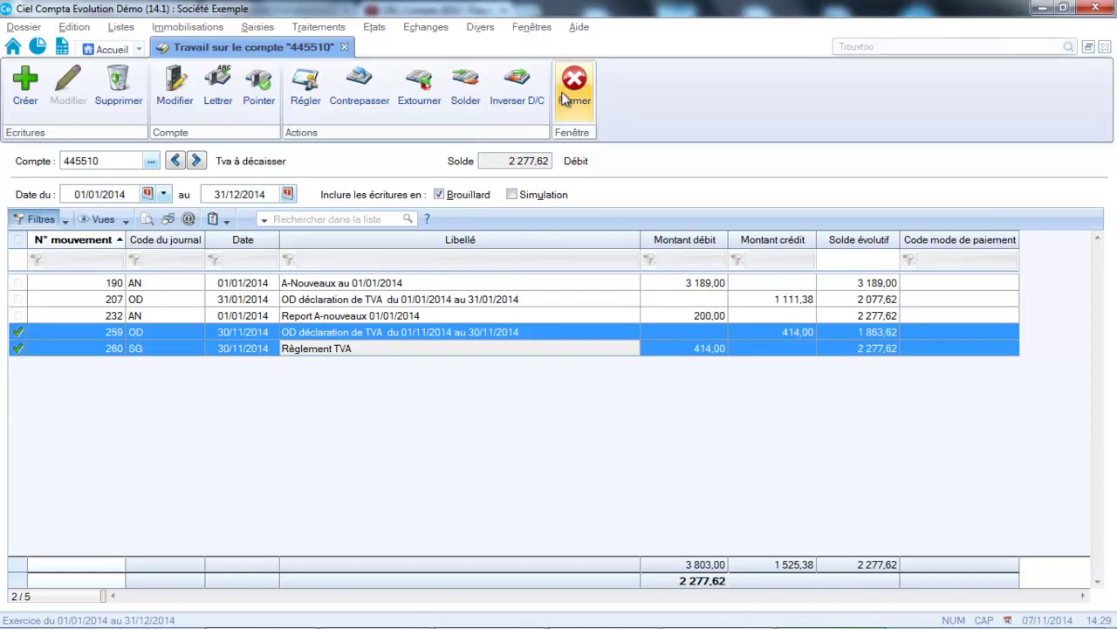
left_click(571, 91)
- Display the list of TVA declarations and select the one running from 01/11/2014 to 30/11/2014
left_click(310, 28)
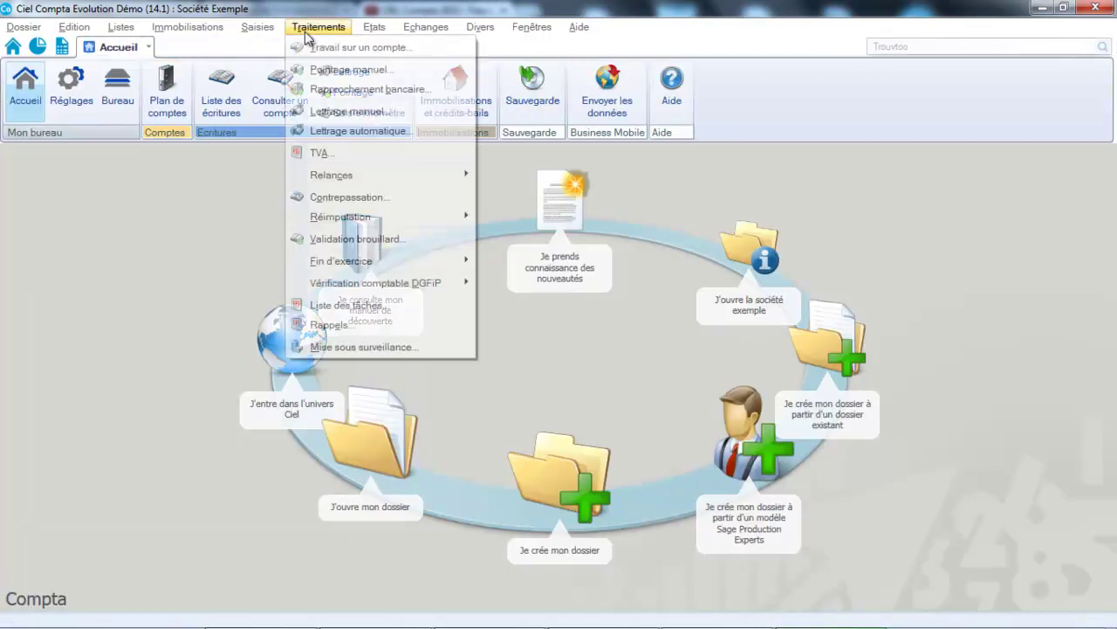
left_click(316, 152)
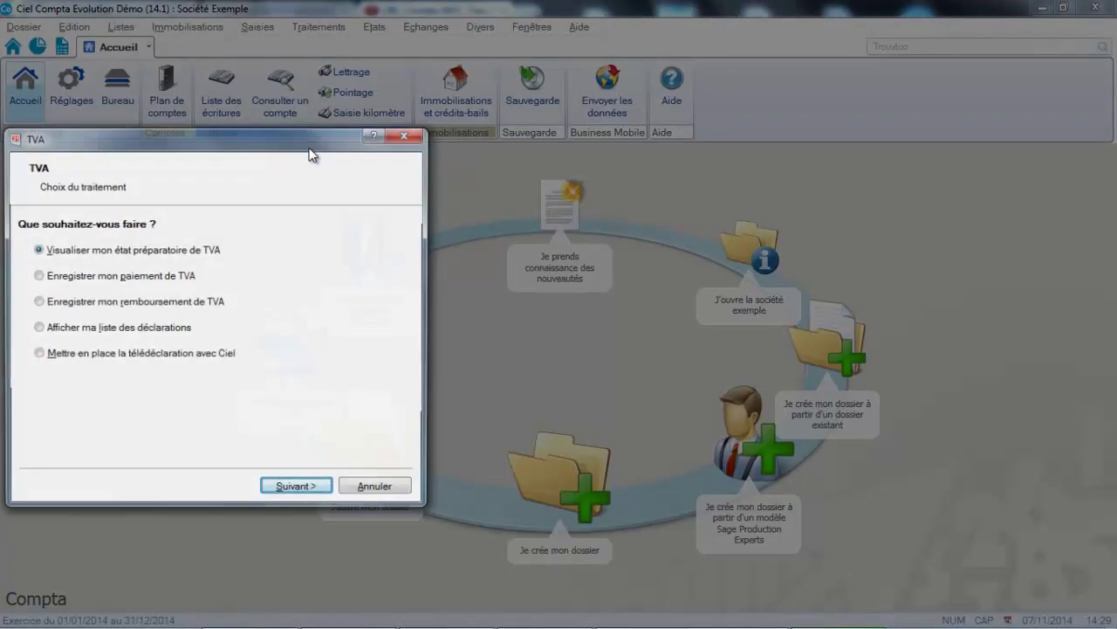
left_click(46, 330)
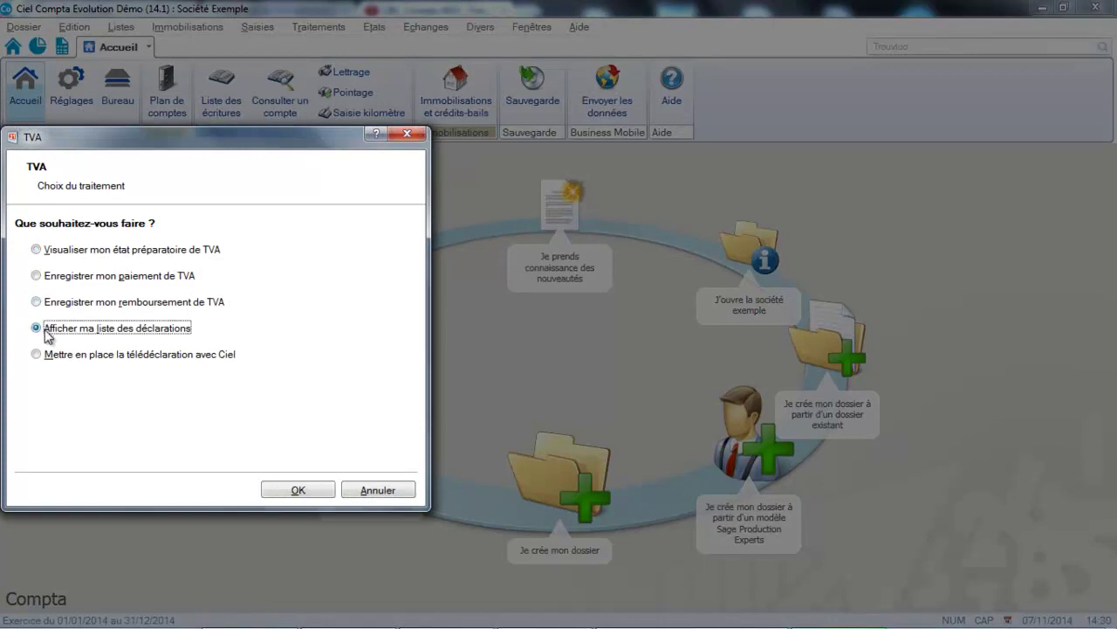
left_click(289, 489)
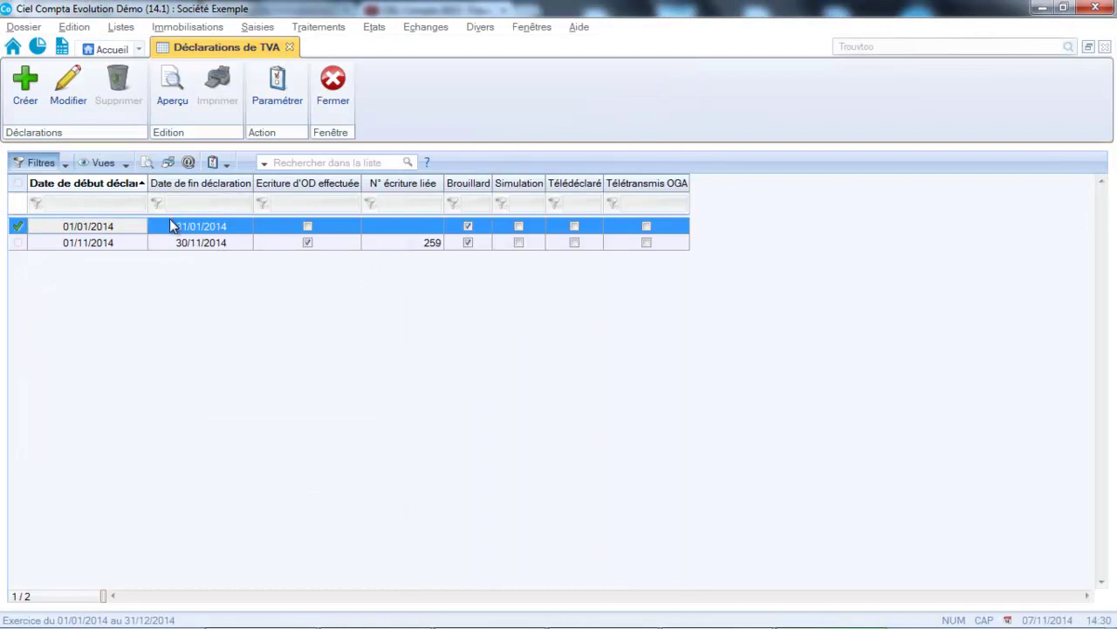
left_click(86, 243)
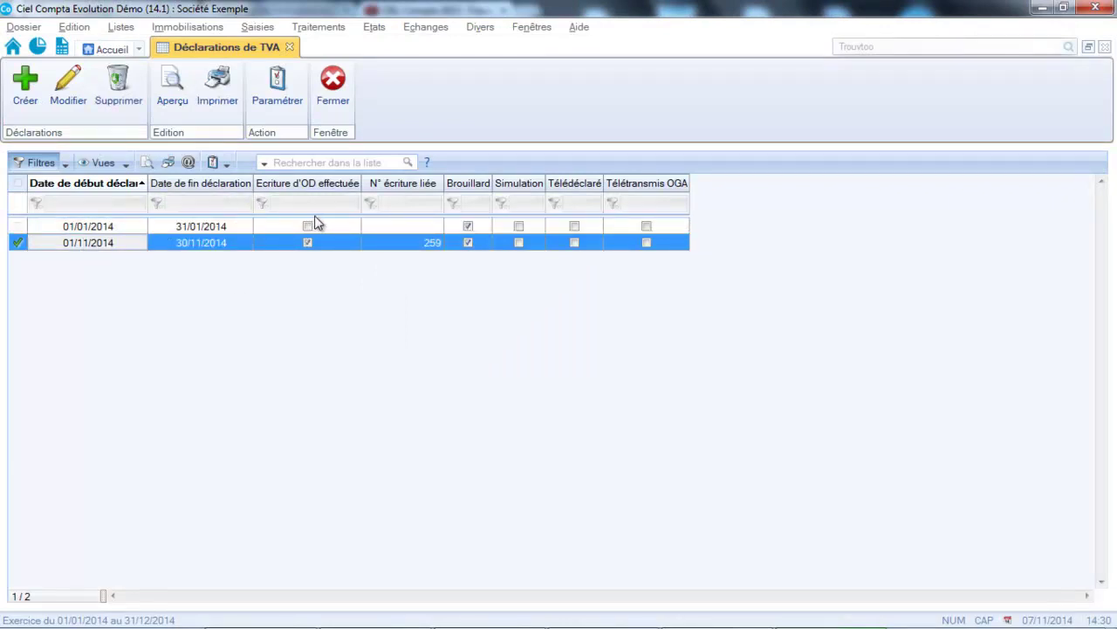
- Reopen the November 2014 declaration for modification, accept the contrepassation of its OD entry and close the CA3 form without saving changes
double_click(194, 245)
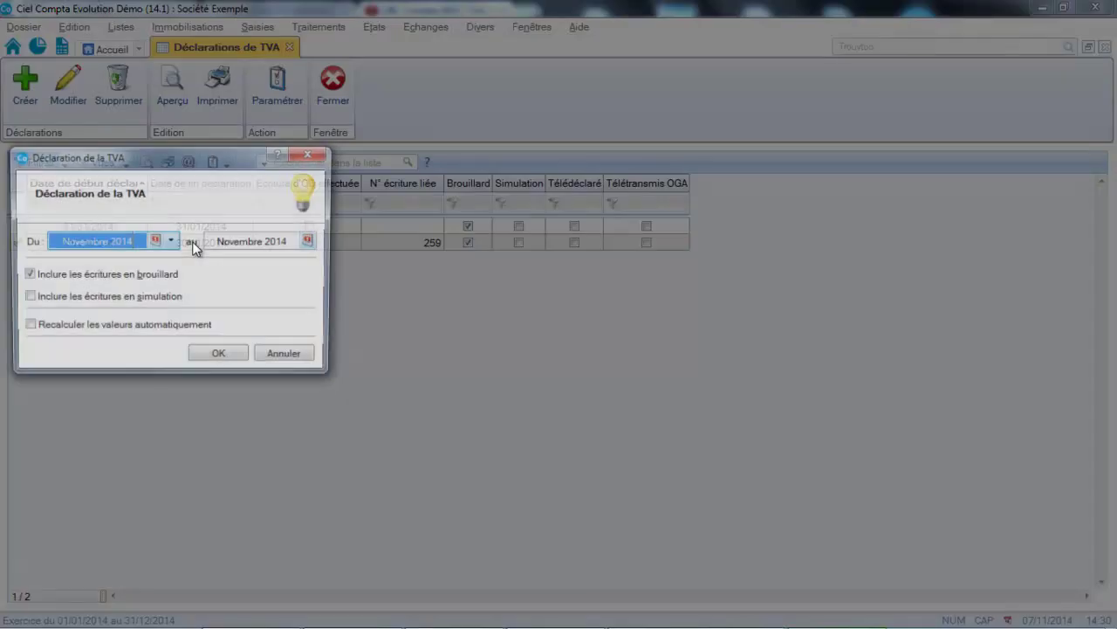
left_click(221, 365)
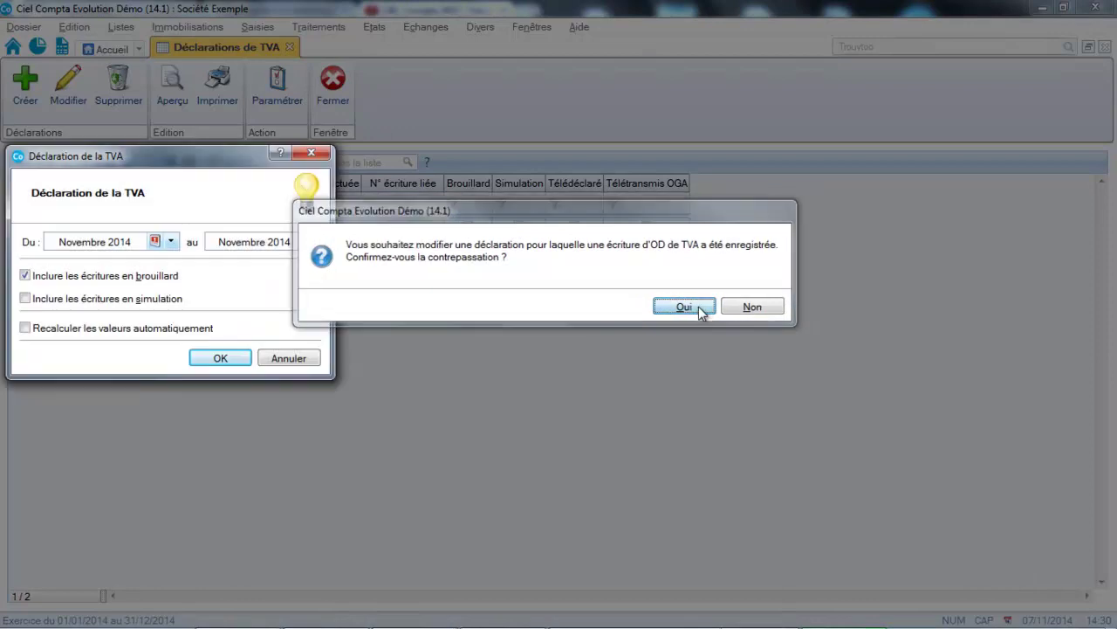
left_click(699, 307)
left_click(578, 306)
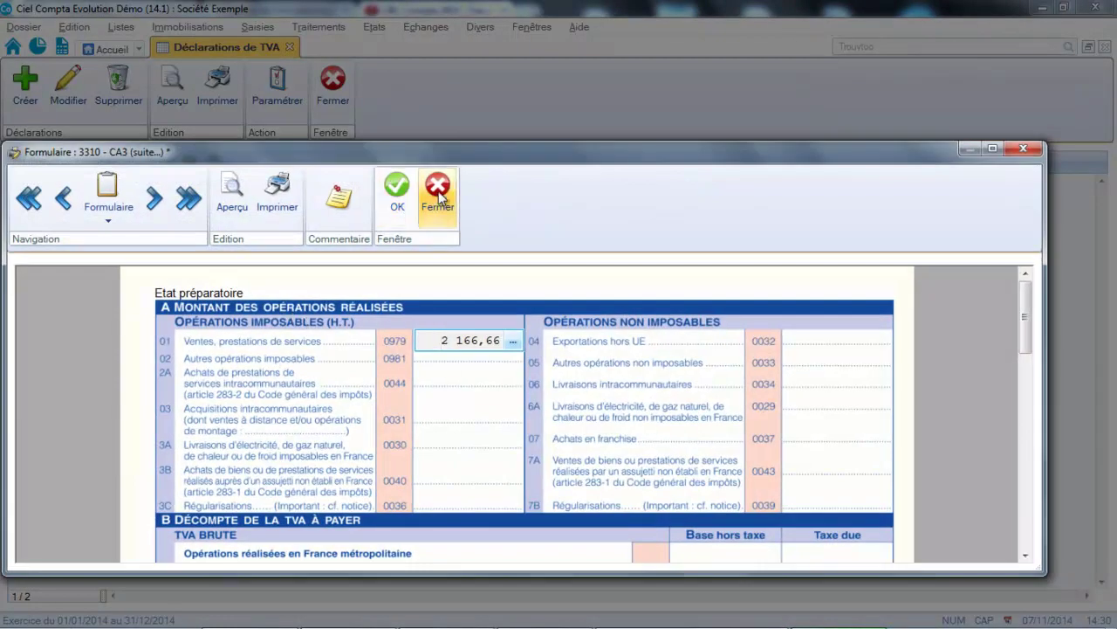
left_click(439, 196)
left_click(665, 303)
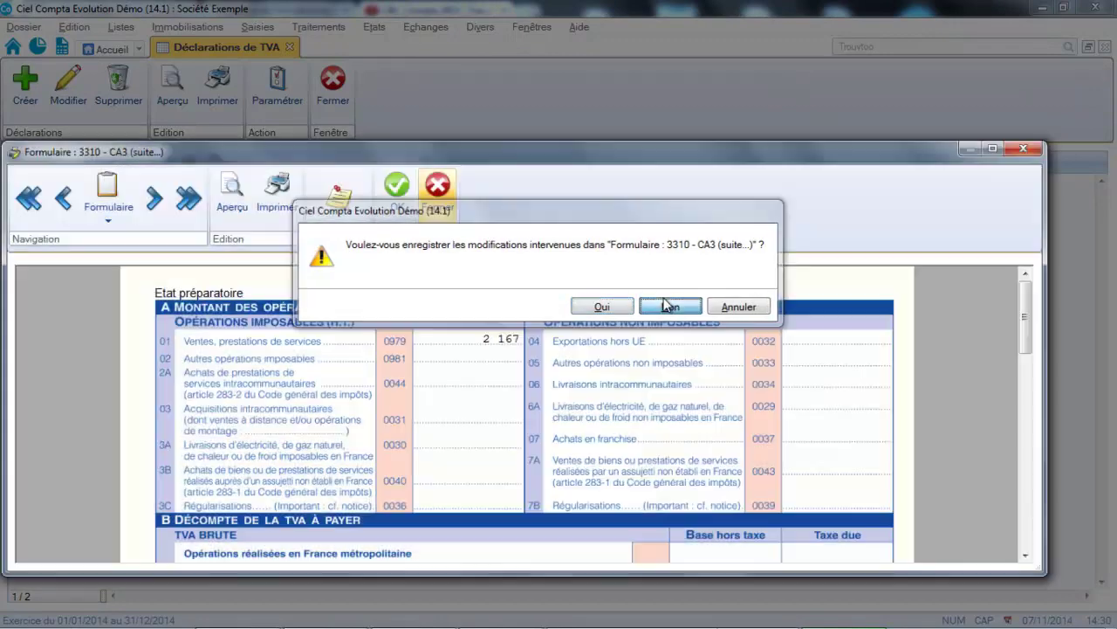
- Open the TVA payment entry form through Enregistrer mon paiement de TVA, examine its prefilled fields and close it
left_click(311, 28)
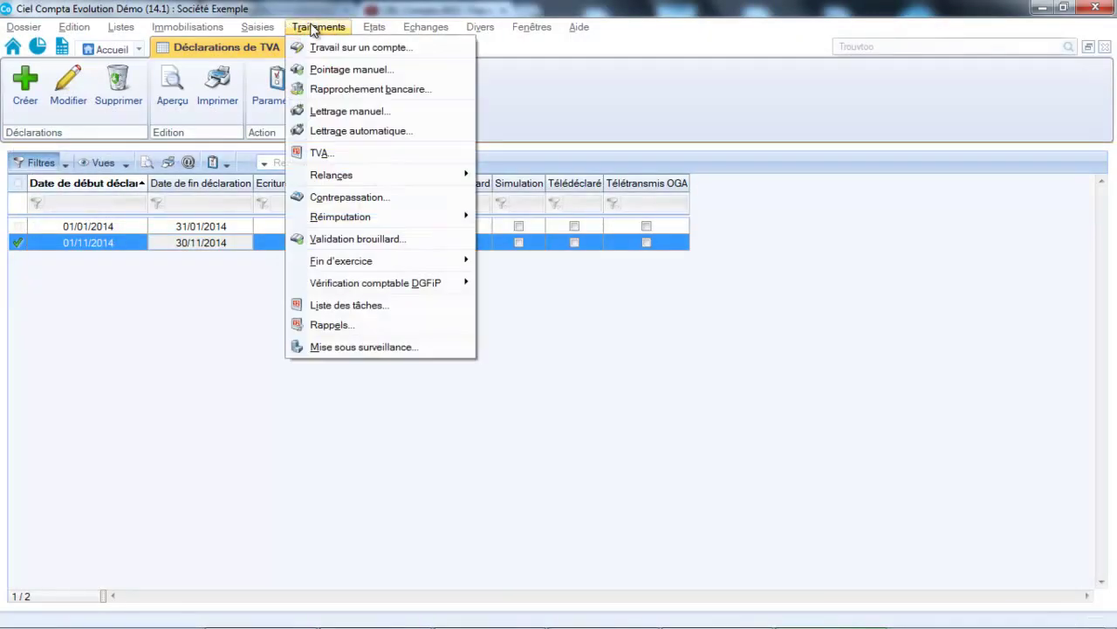
left_click(315, 153)
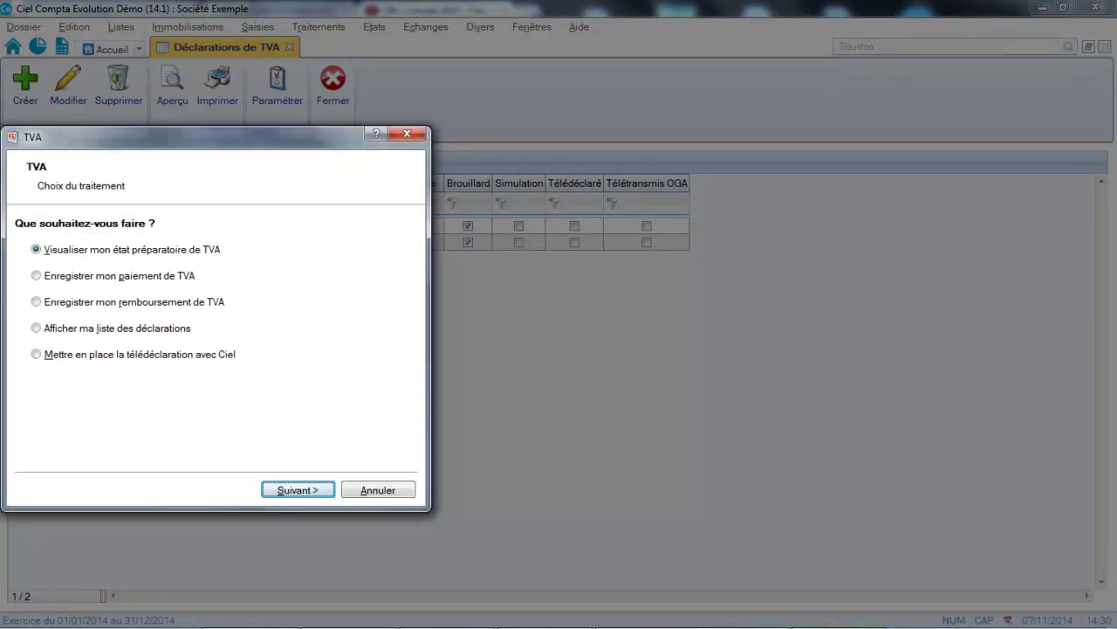
left_click(53, 277)
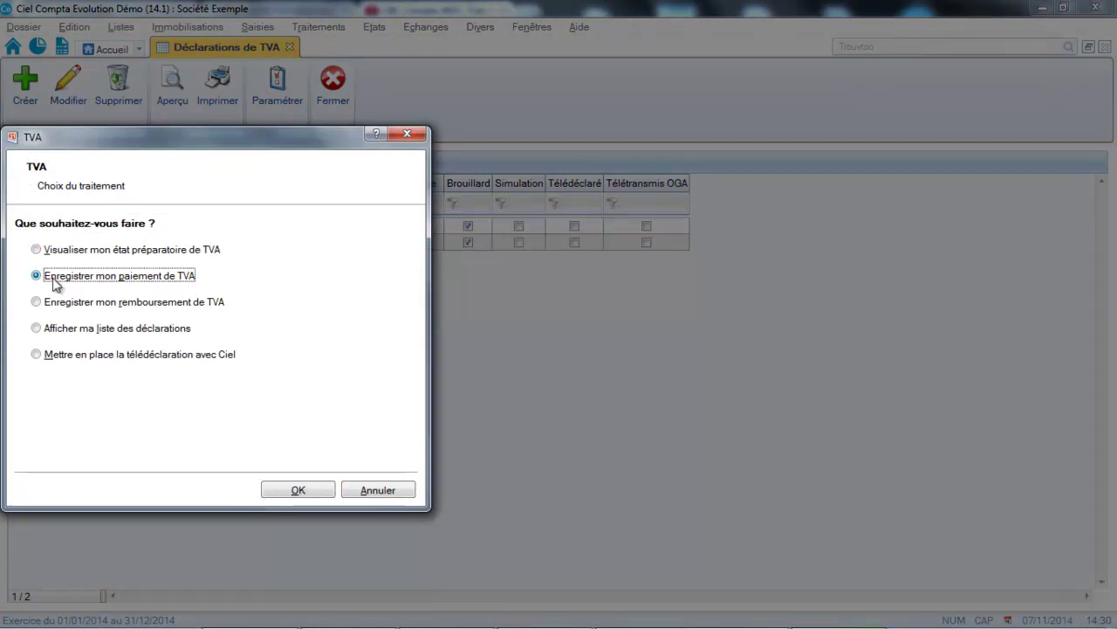
left_click(278, 488)
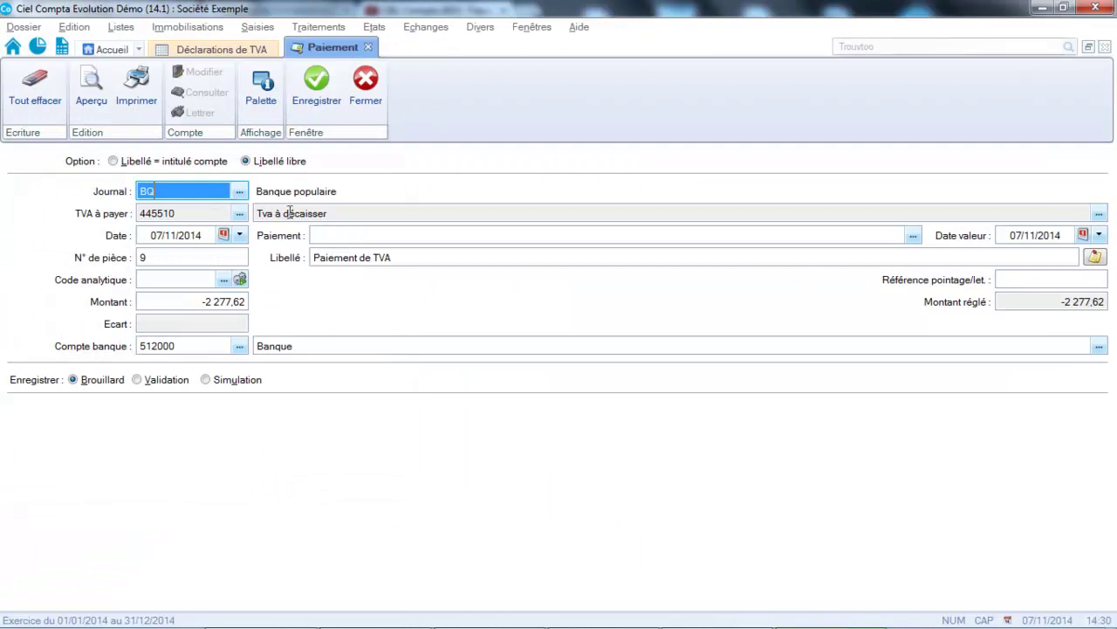
left_click(316, 84)
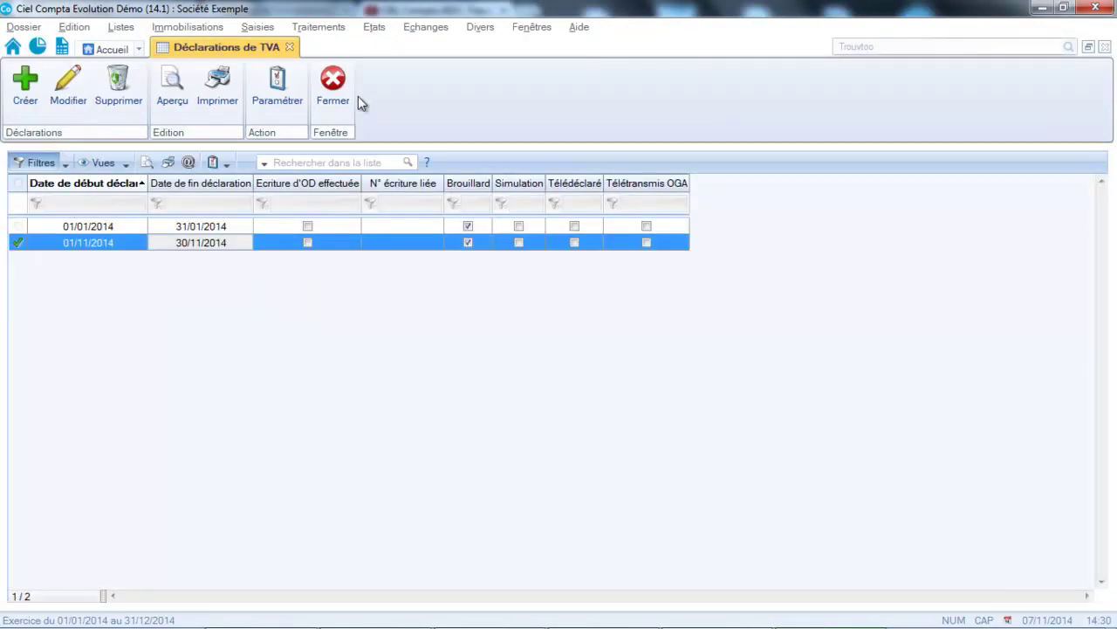
- Open the Téléprocédures TVA settings through Mettre en place la télédéclaration avec Ciel, accepting to close all open windows
left_click(320, 29)
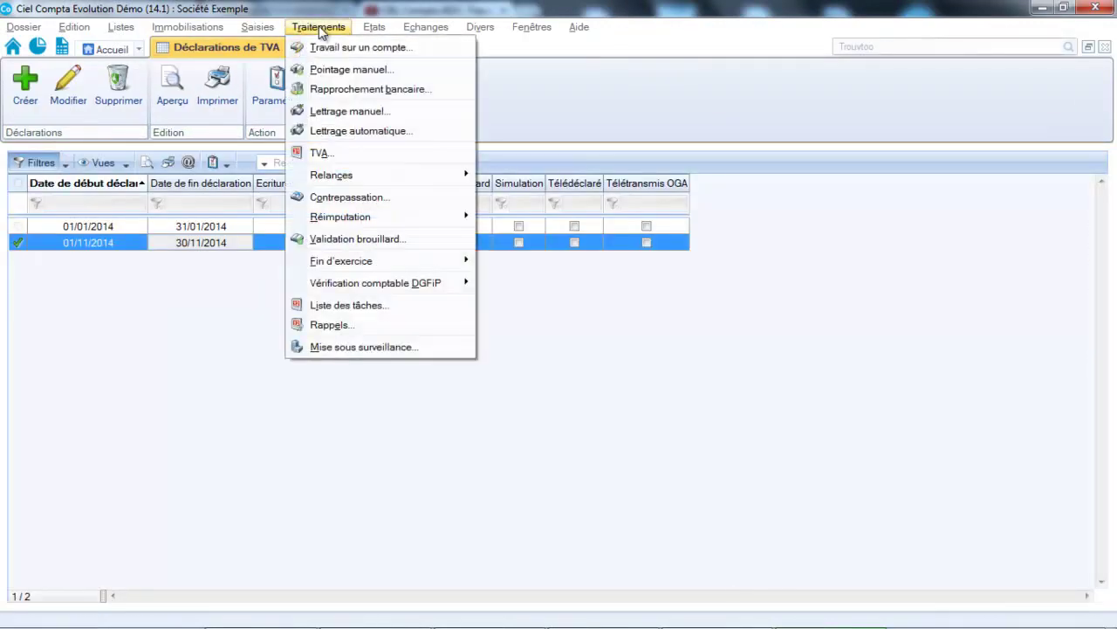
left_click(318, 154)
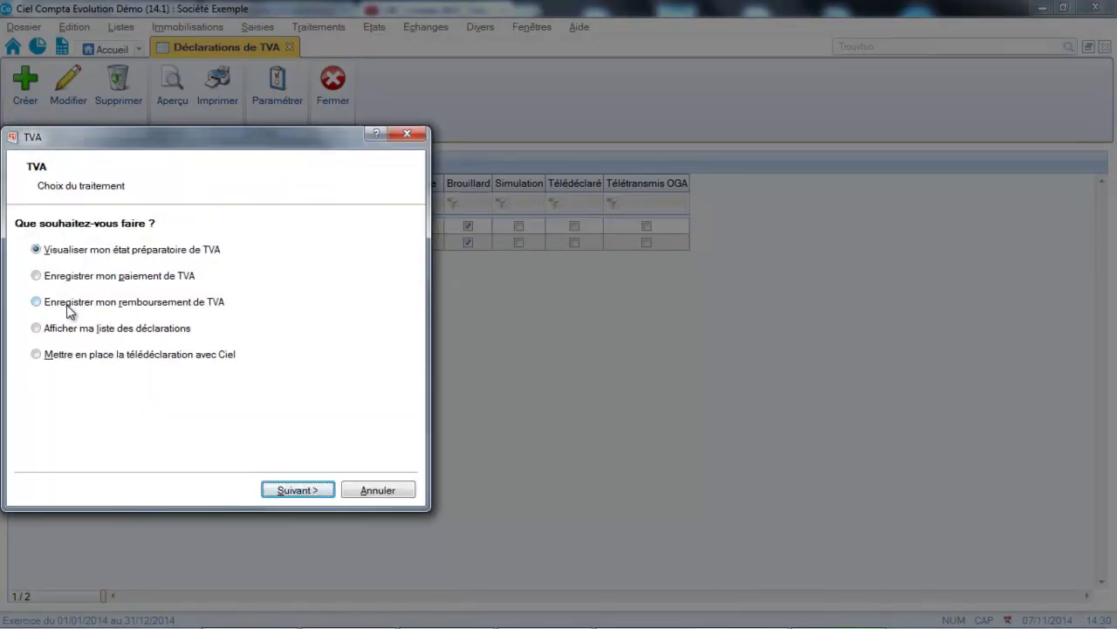
left_click(42, 357)
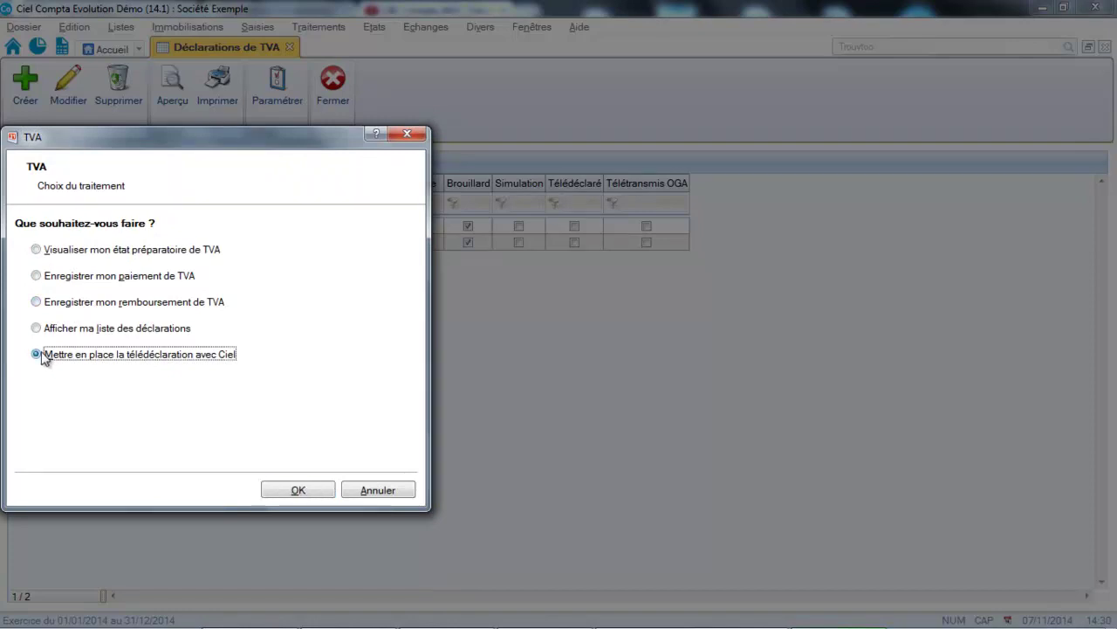
left_click(294, 494)
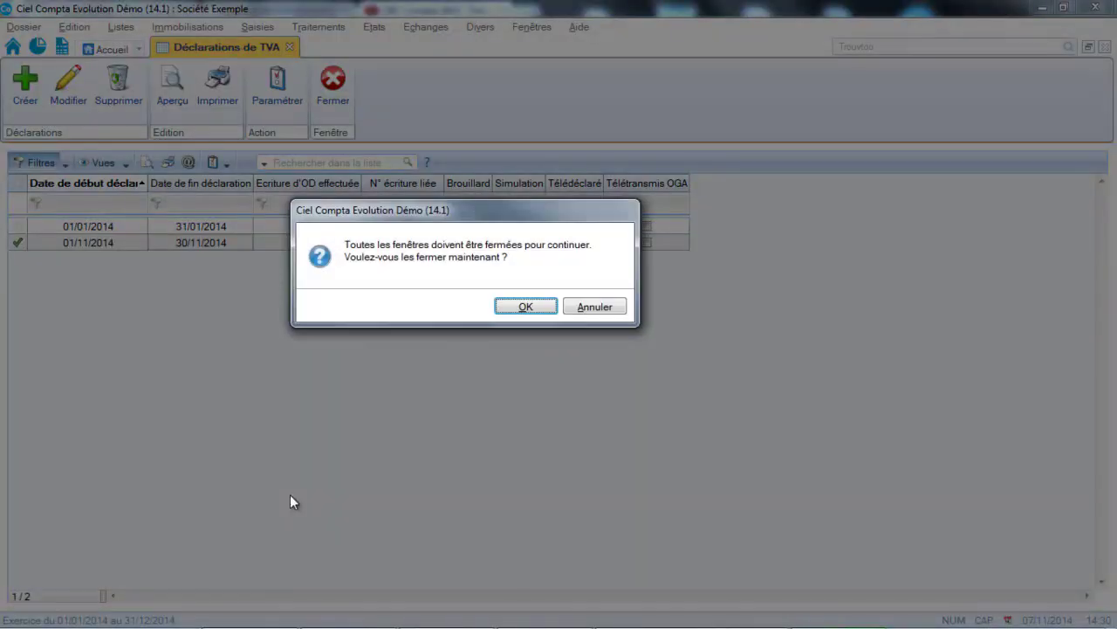
left_click(525, 306)
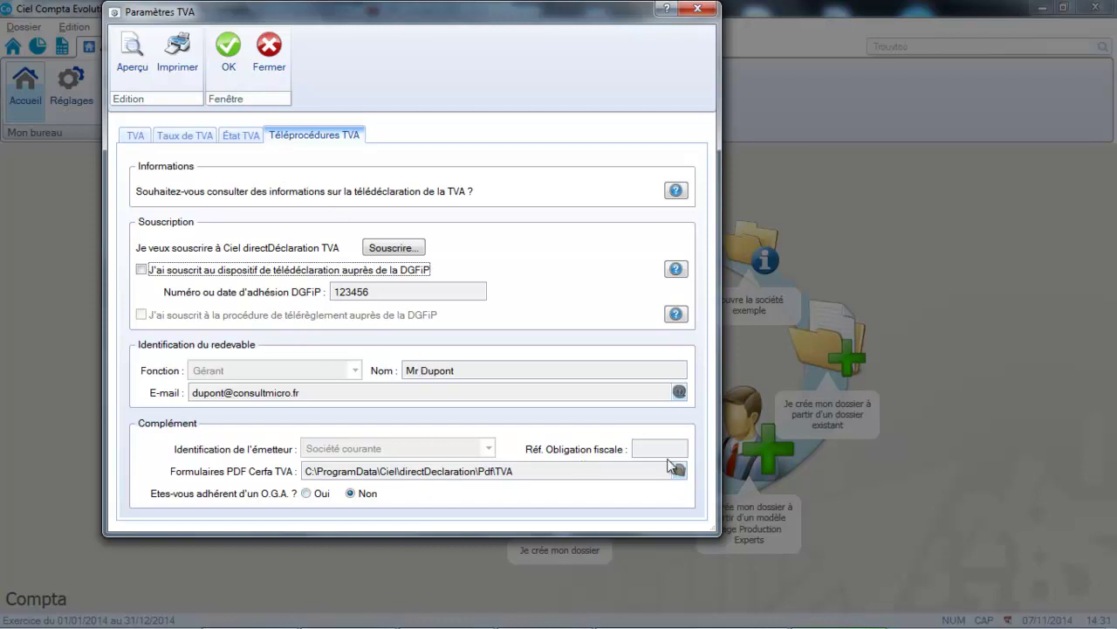
- Enable both the DGFiP télédéclaration and télérèglement subscriptions, go to Réf. Obligation fiscale and close the TVA settings without validating
left_click(141, 270)
left_click(141, 316)
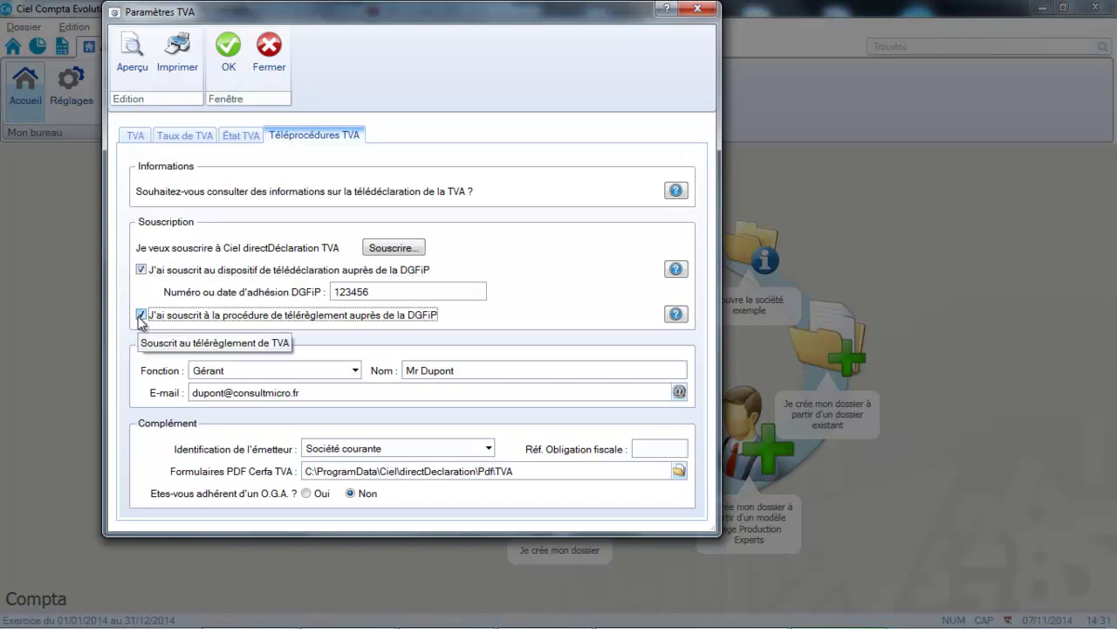
left_click(647, 450)
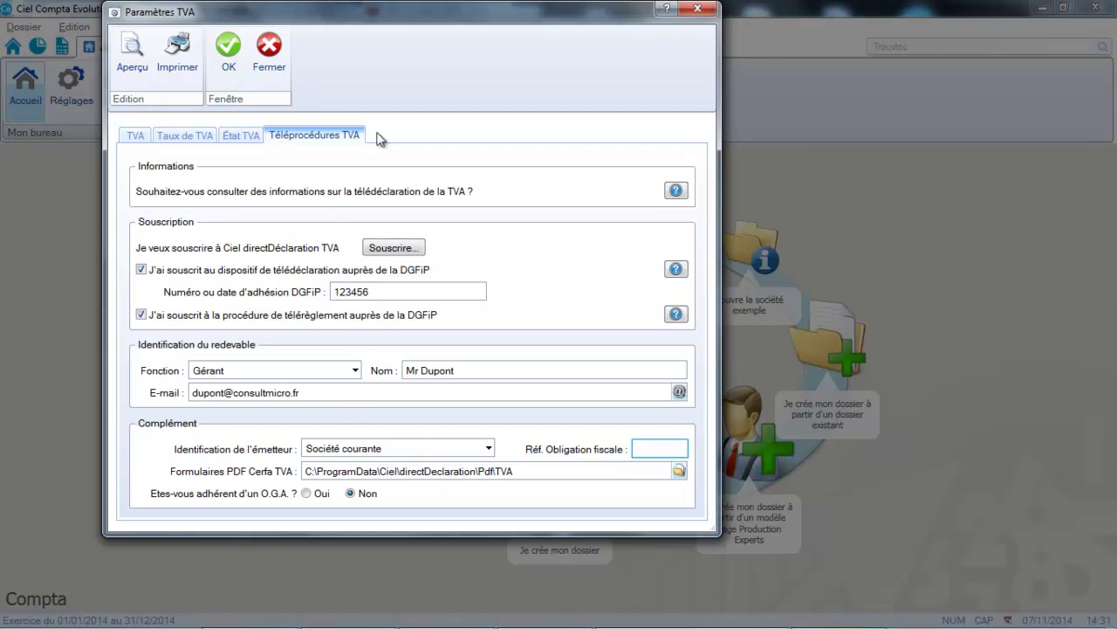
left_click(274, 59)
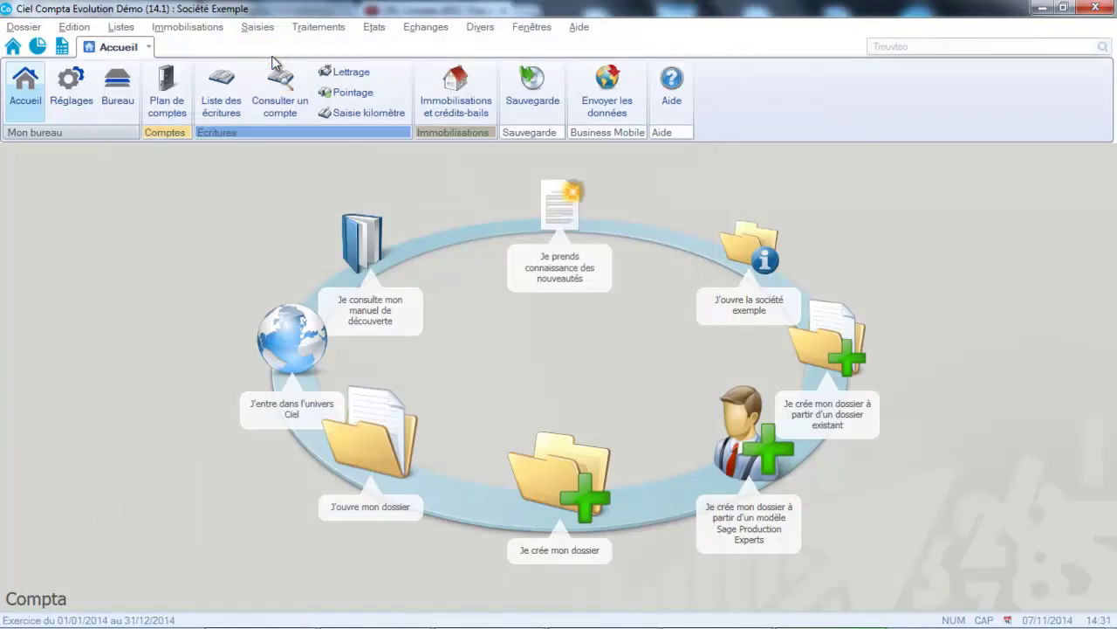
- Open the TVA processing choices again
left_click(314, 35)
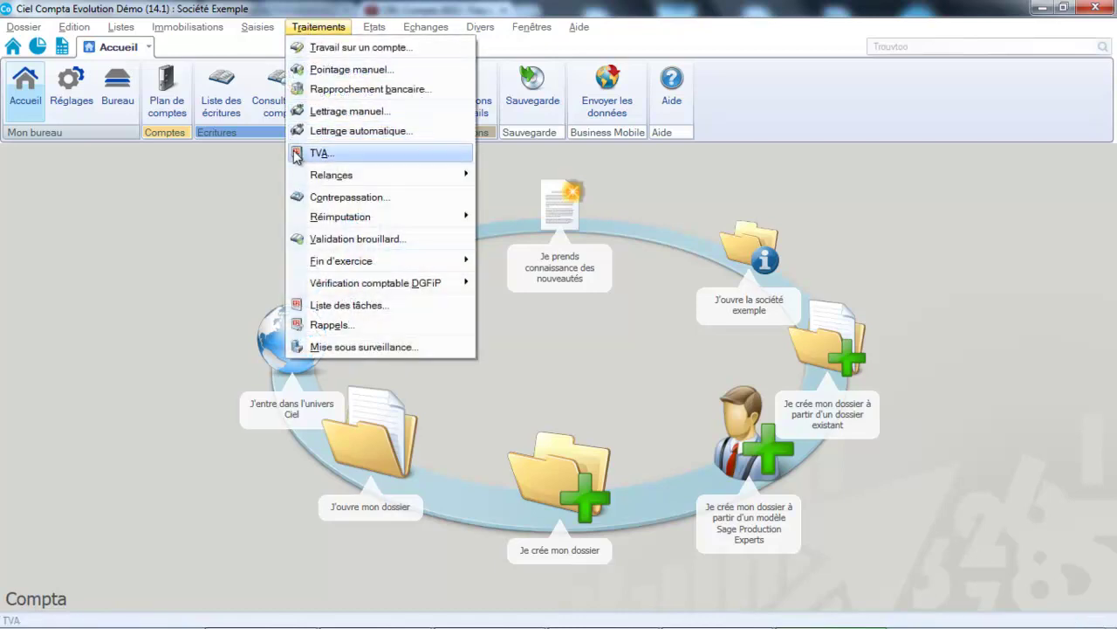